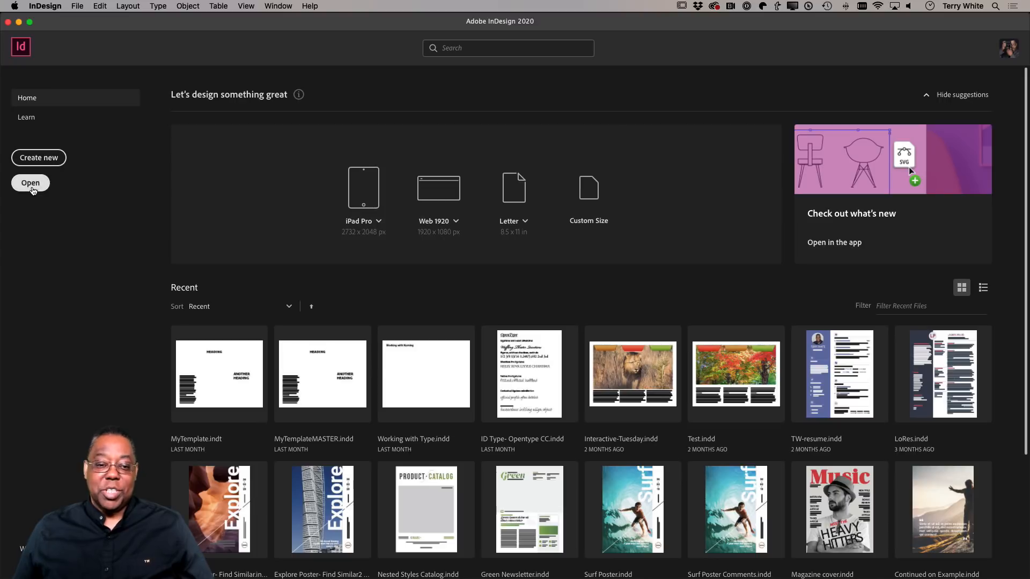
View the Learn tutorials and return to the home screen.
{"action": "left_click", "coordinate": [45, 125]}
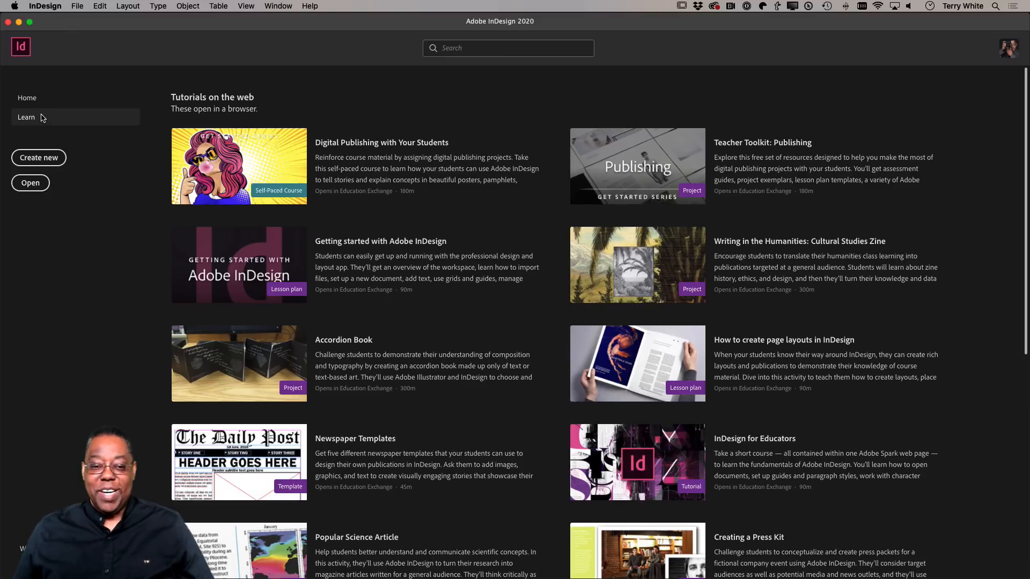
{"action": "left_click", "coordinate": [36, 107]}
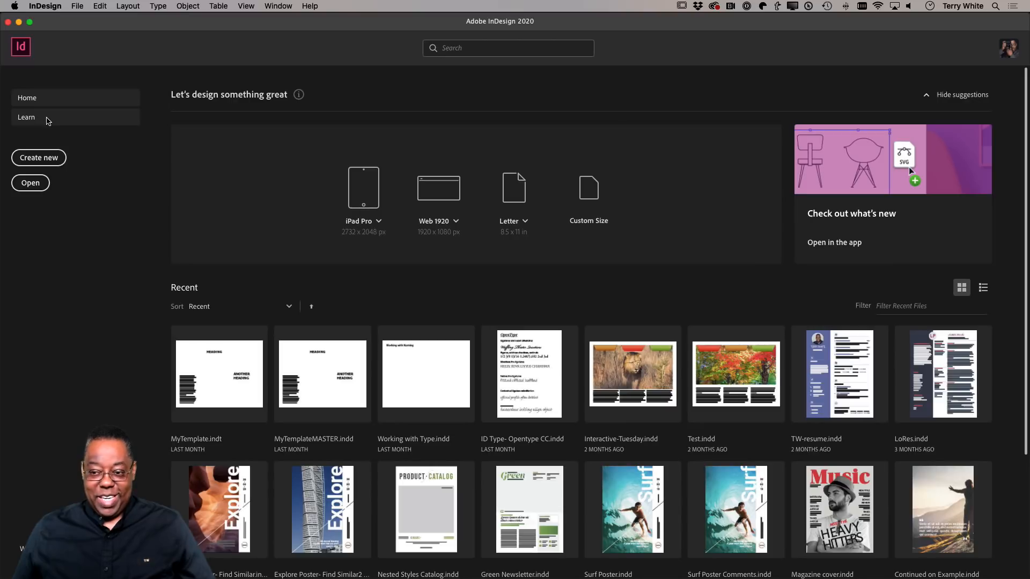
Start a new document and browse the recent items and templates offered for it.
{"action": "left_click", "coordinate": [44, 160]}
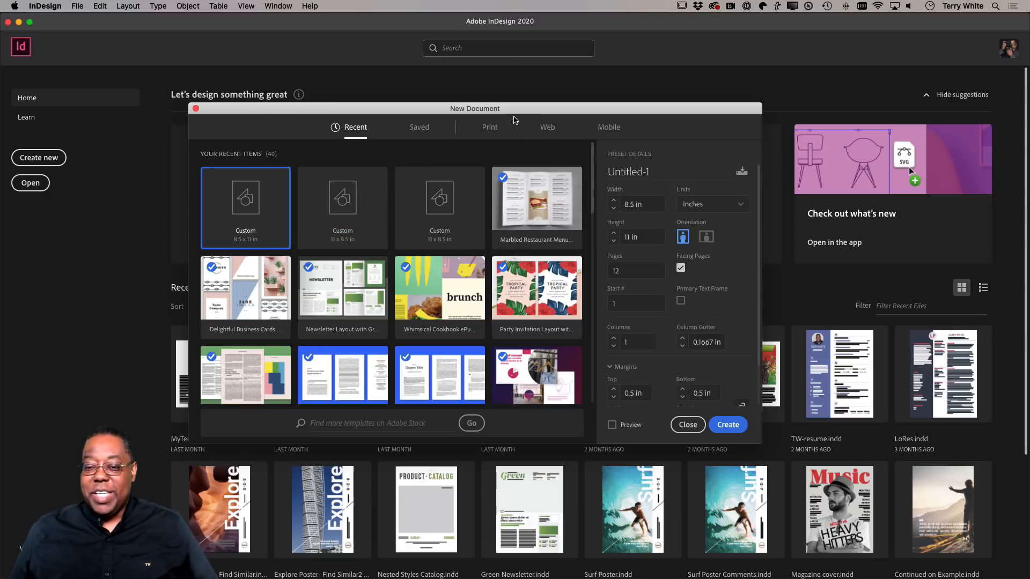
{"action": "left_click_drag", "start_coordinate": [519, 108], "coordinate": [552, 113]}
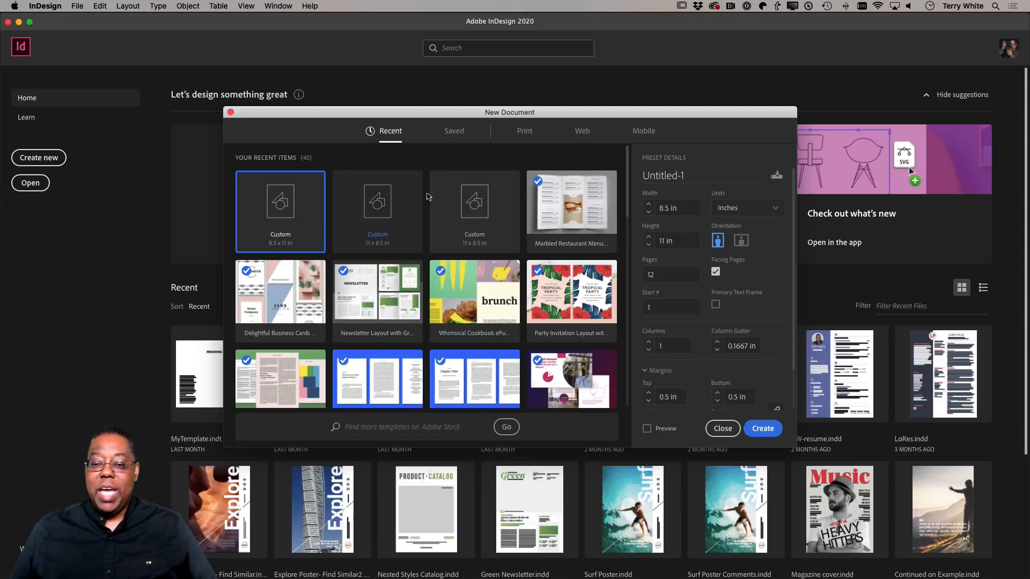
{"action": "scroll", "coordinate": [472, 273], "scroll_direction": "down", "scroll_amount": 5}
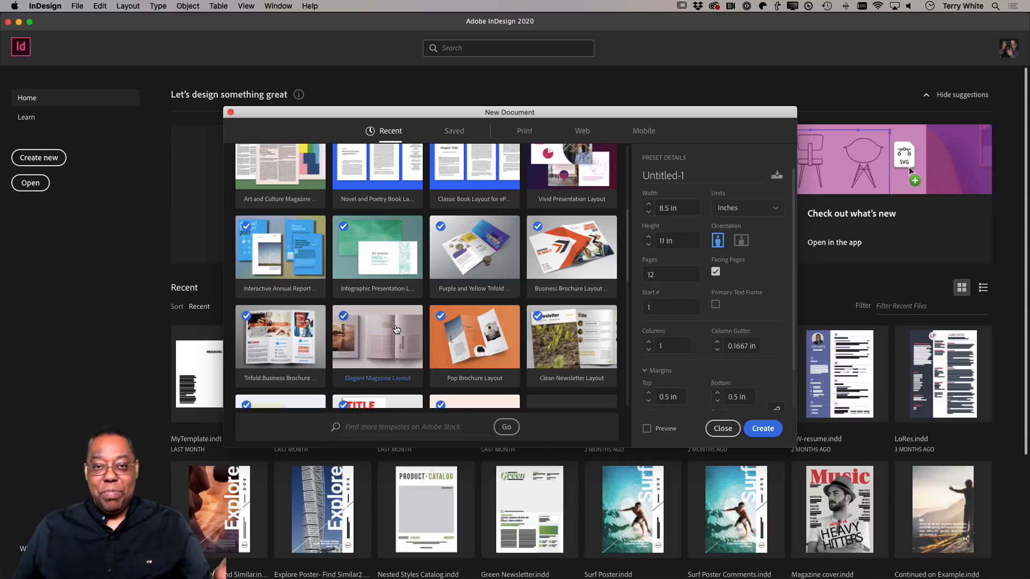
{"action": "scroll", "coordinate": [396, 329], "scroll_direction": "up", "scroll_amount": 5}
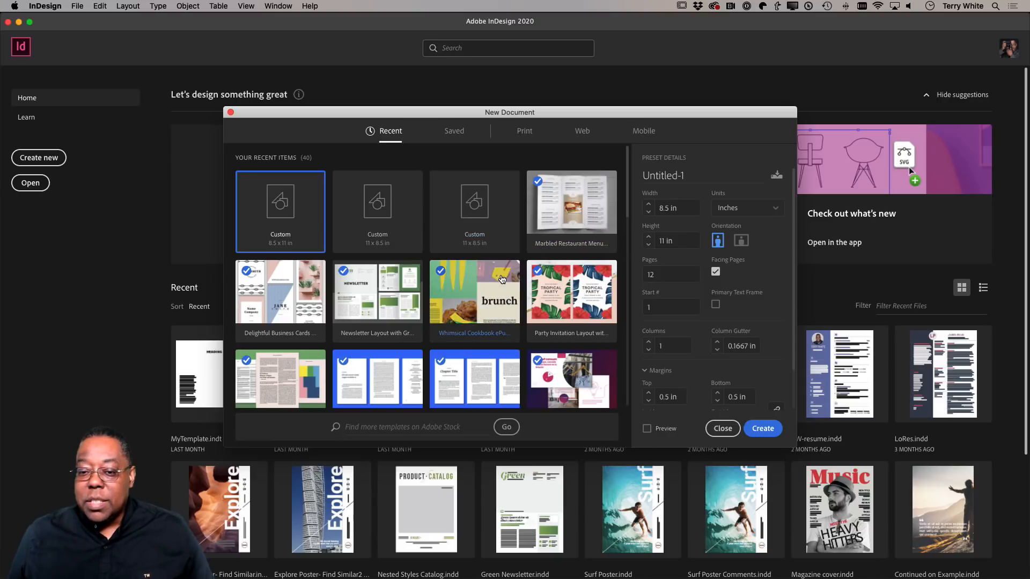
Show all blank document presets for print and look through the available page sizes.
{"action": "left_click", "coordinate": [524, 134]}
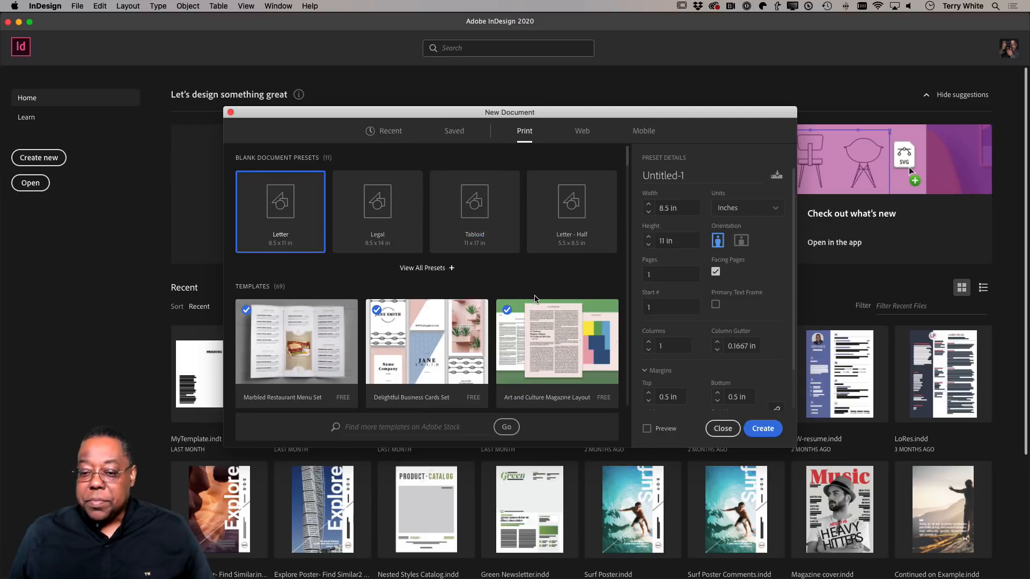
{"action": "left_click", "coordinate": [440, 269]}
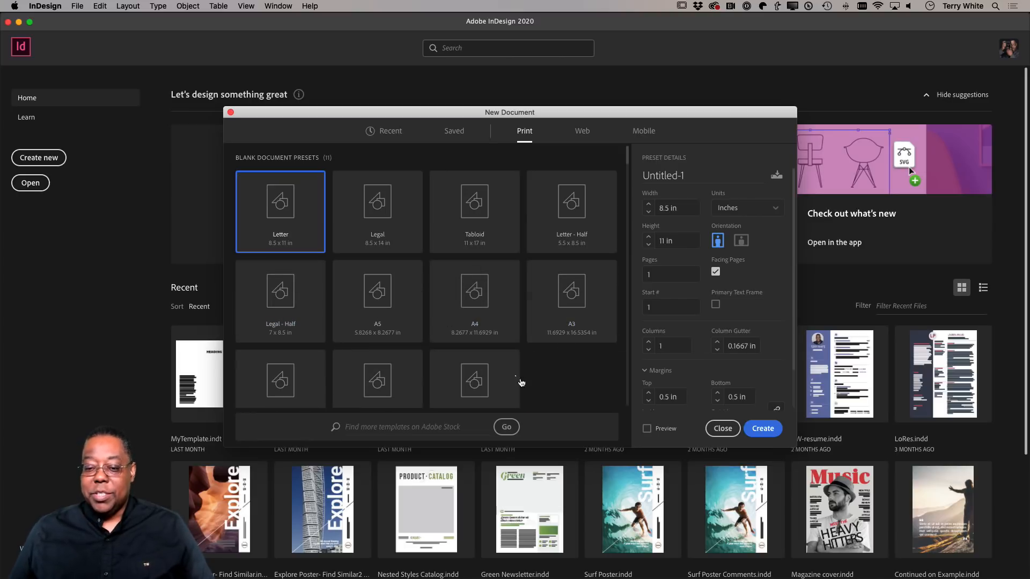
{"action": "scroll", "coordinate": [504, 367], "scroll_direction": "down", "scroll_amount": 2}
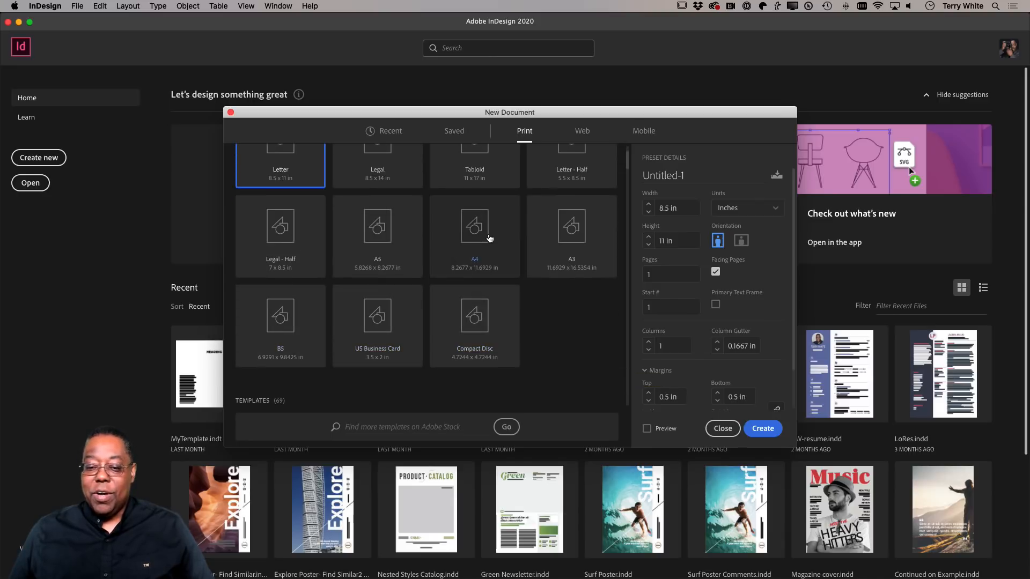
{"action": "scroll", "coordinate": [450, 270], "scroll_direction": "up", "scroll_amount": 2}
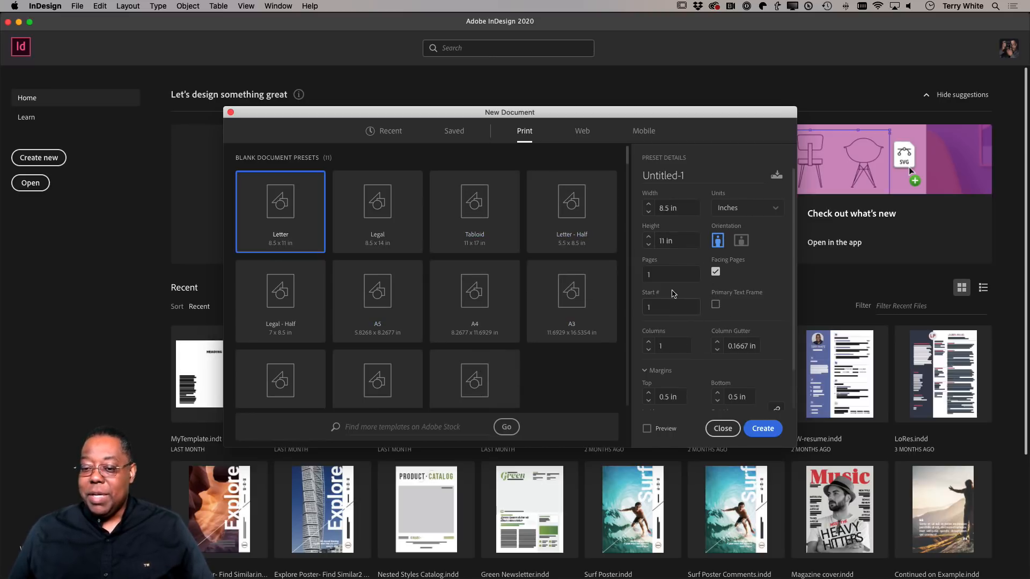
Set the new Letter document to 12 pages in landscape orientation.
{"action": "left_click", "coordinate": [667, 274]}
{"action": "double_click", "coordinate": [668, 274]}
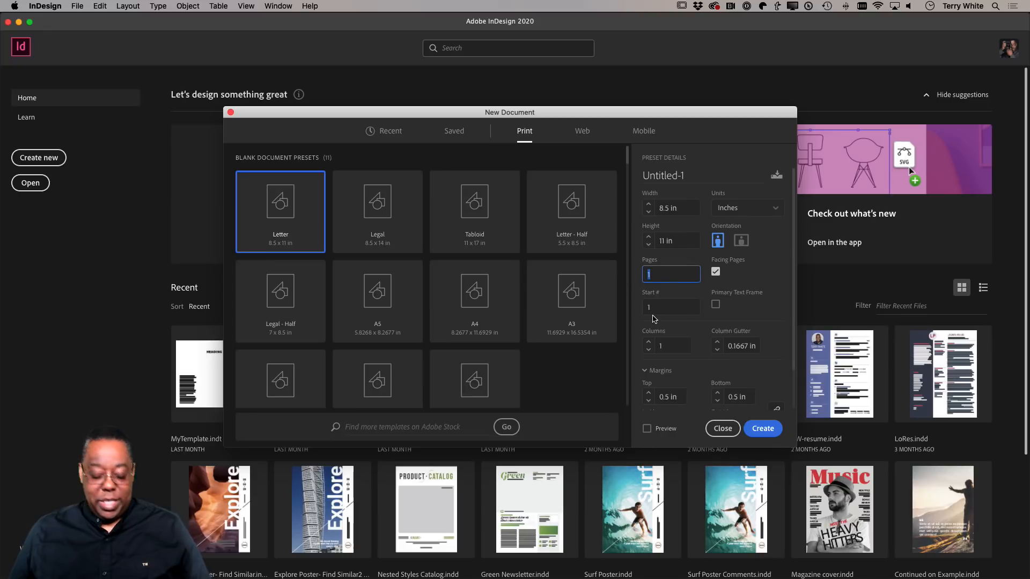
{"action": "type", "text": "12"}
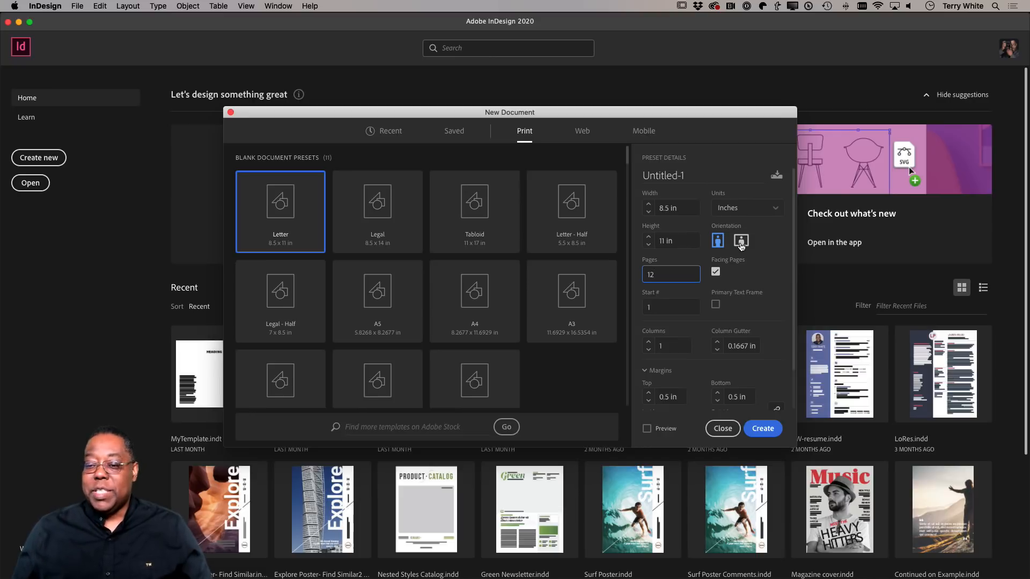
{"action": "left_click", "coordinate": [741, 243]}
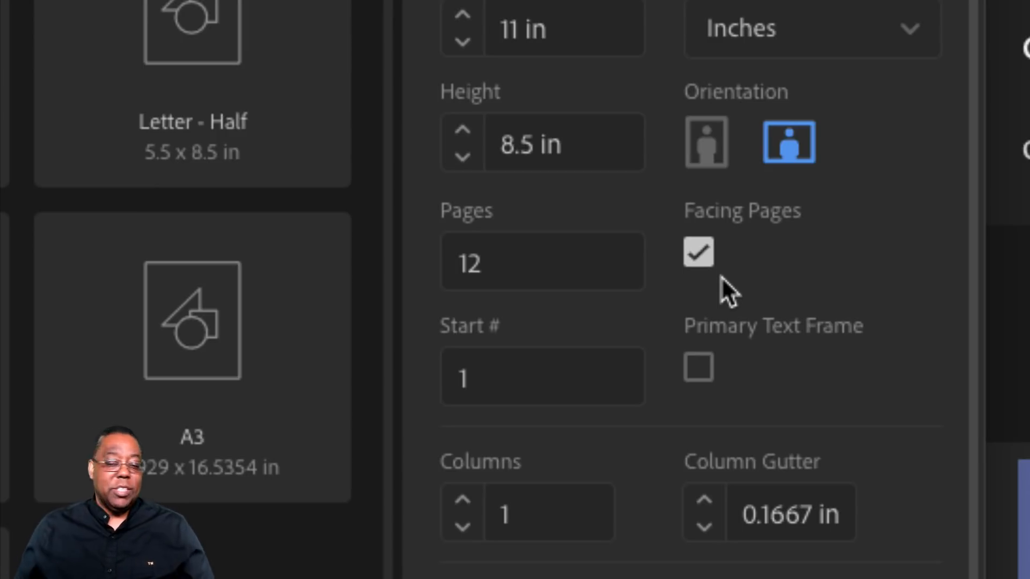
Switch Facing Pages off and on again to compare how the margin settings are defined.
{"action": "left_click", "coordinate": [696, 264]}
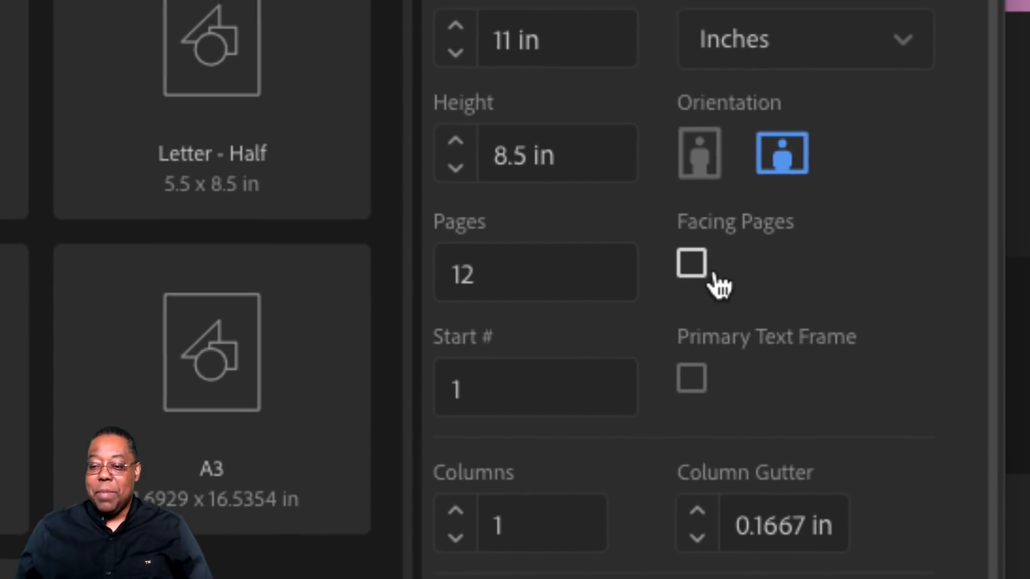
{"action": "left_click", "coordinate": [722, 266]}
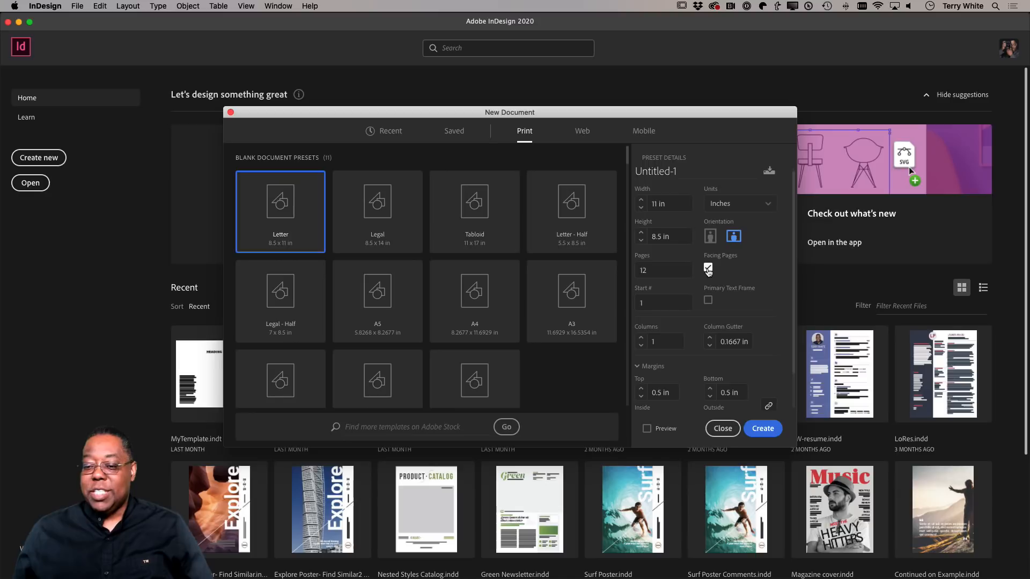
{"action": "scroll", "coordinate": [720, 340], "scroll_direction": "down", "scroll_amount": 3}
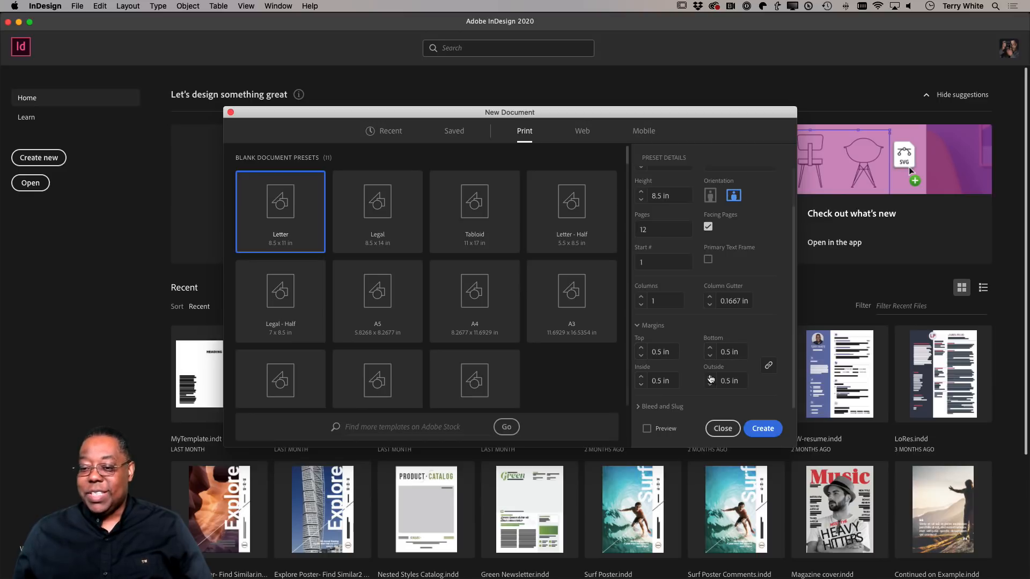
{"action": "left_click", "coordinate": [708, 227]}
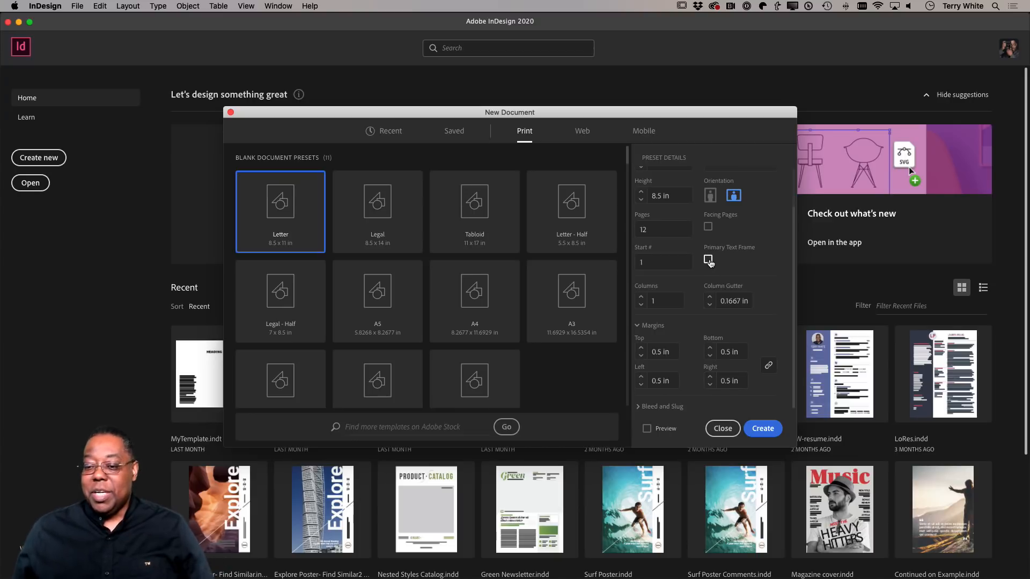
{"action": "left_click", "coordinate": [707, 228]}
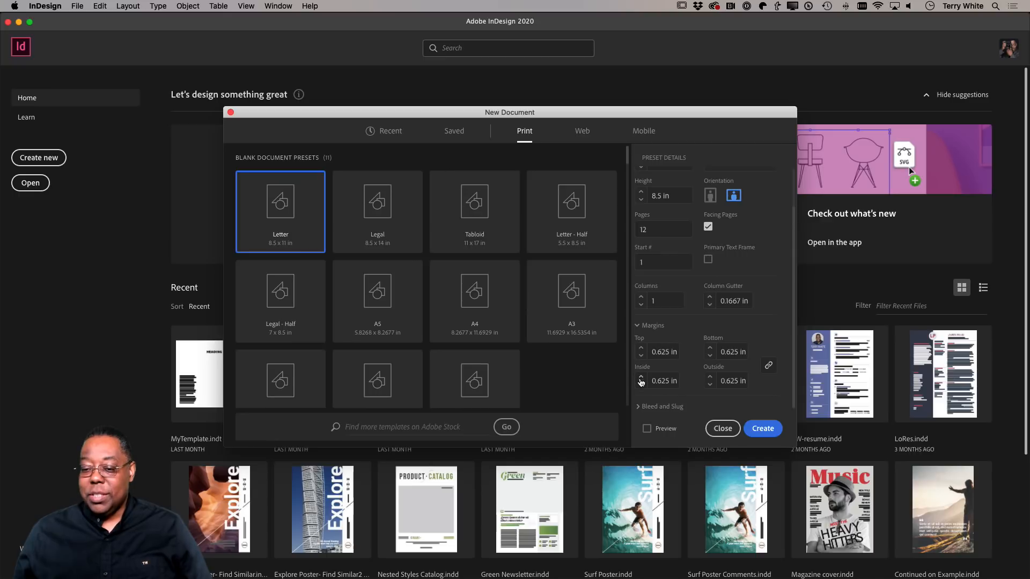
Unlink the margins and set the inside margin to 0.75 in, with 5 columns per page.
{"action": "left_click", "coordinate": [768, 365]}
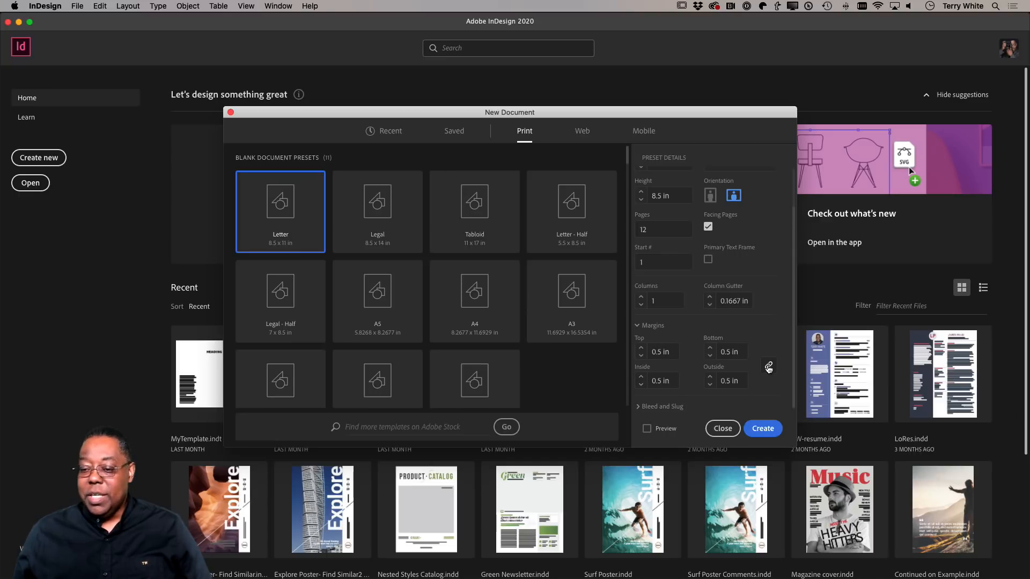
{"action": "left_click", "coordinate": [641, 377]}
{"action": "left_click", "coordinate": [641, 377]}
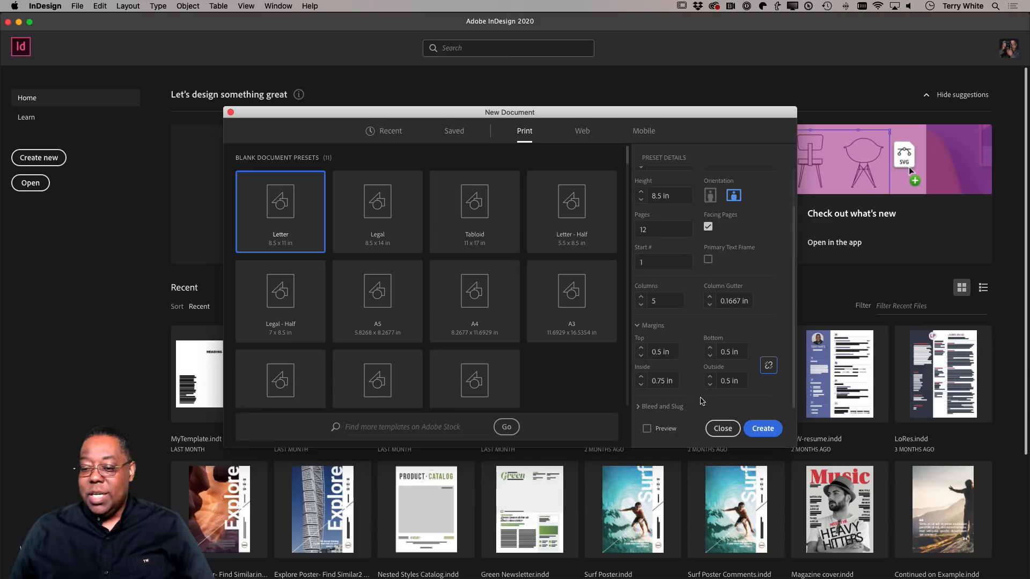
Try a linked bleed of 0.25 in on all sides and reset it to 0 in.
{"action": "left_click", "coordinate": [639, 407]}
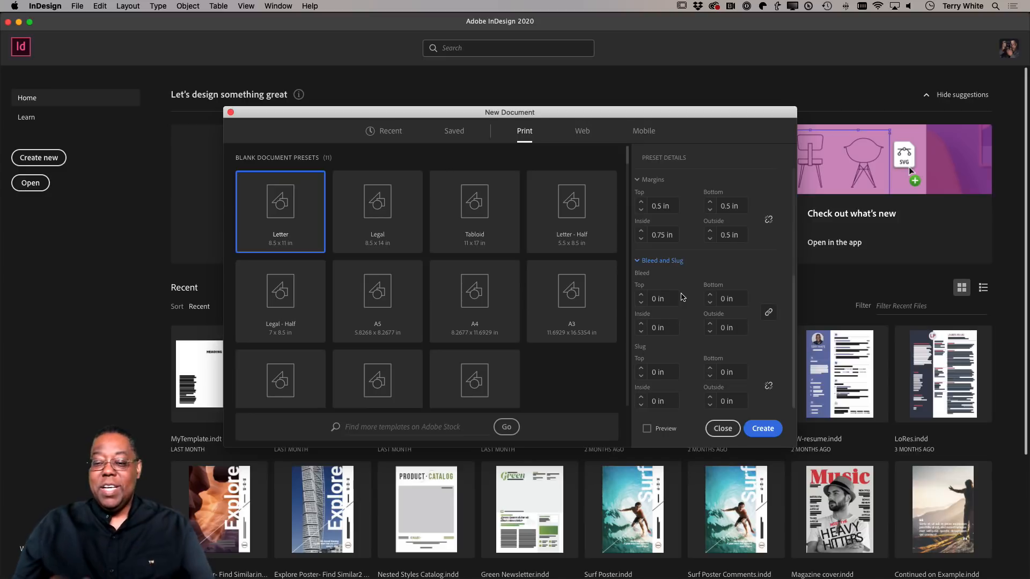
{"action": "left_click", "coordinate": [641, 295]}
{"action": "left_click", "coordinate": [642, 295]}
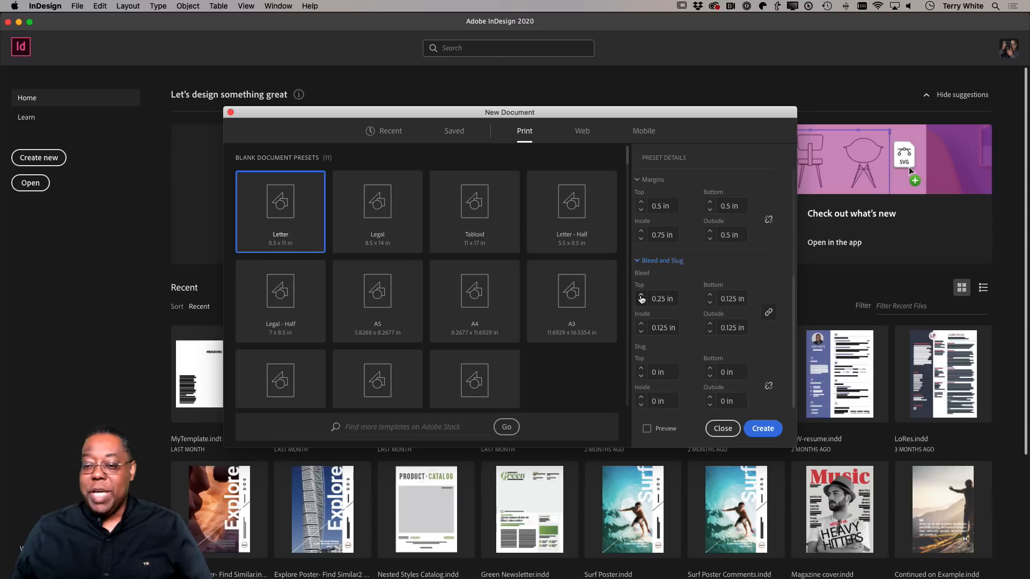
{"action": "left_click", "coordinate": [641, 295]}
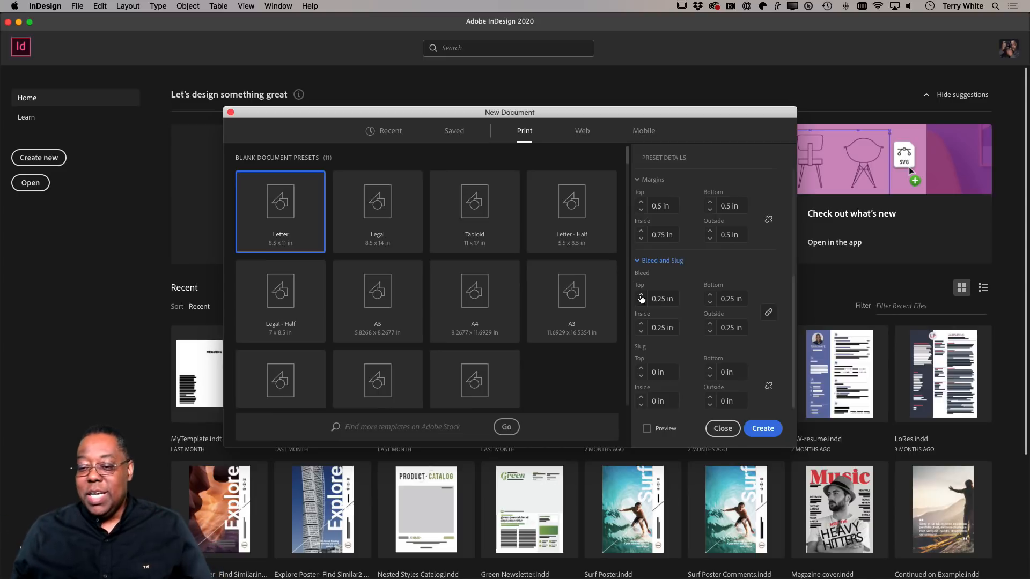
{"action": "left_click", "coordinate": [642, 304]}
{"action": "left_click", "coordinate": [642, 303]}
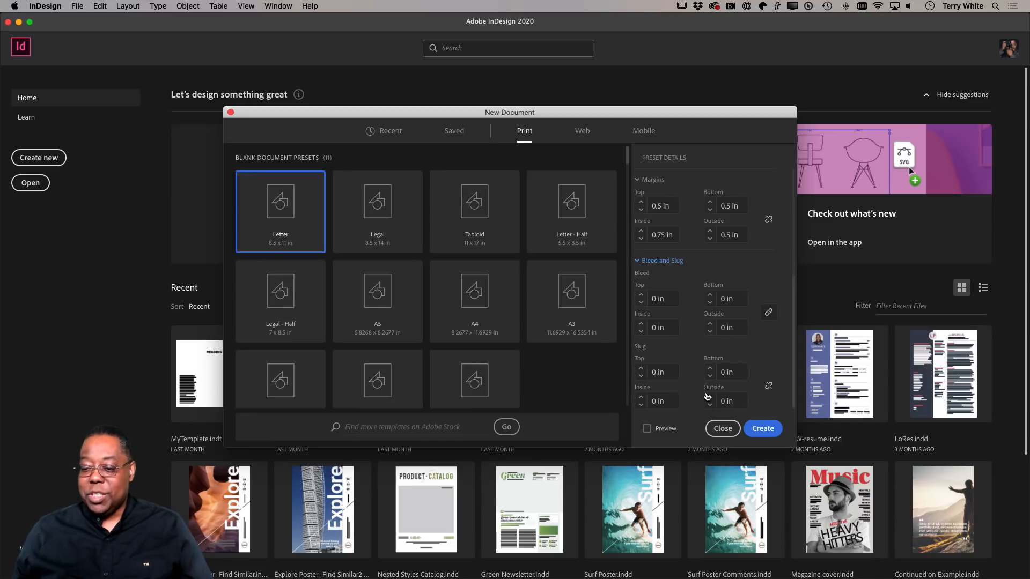
Try a bottom slug of 0.5 in and reset it to 0 in.
{"action": "left_click", "coordinate": [710, 369]}
{"action": "left_click", "coordinate": [709, 369]}
{"action": "left_click", "coordinate": [710, 369]}
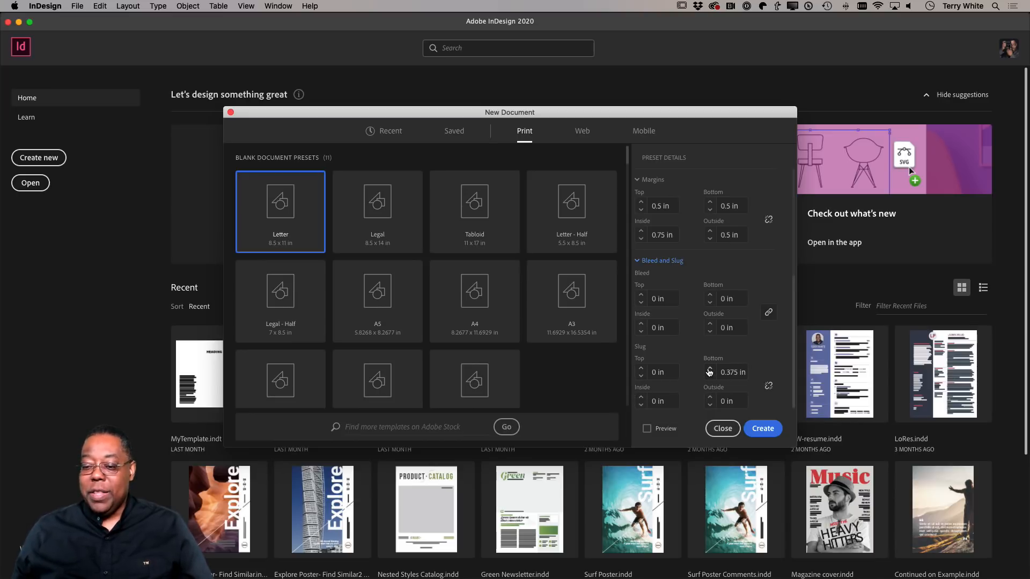
{"action": "left_click", "coordinate": [709, 369]}
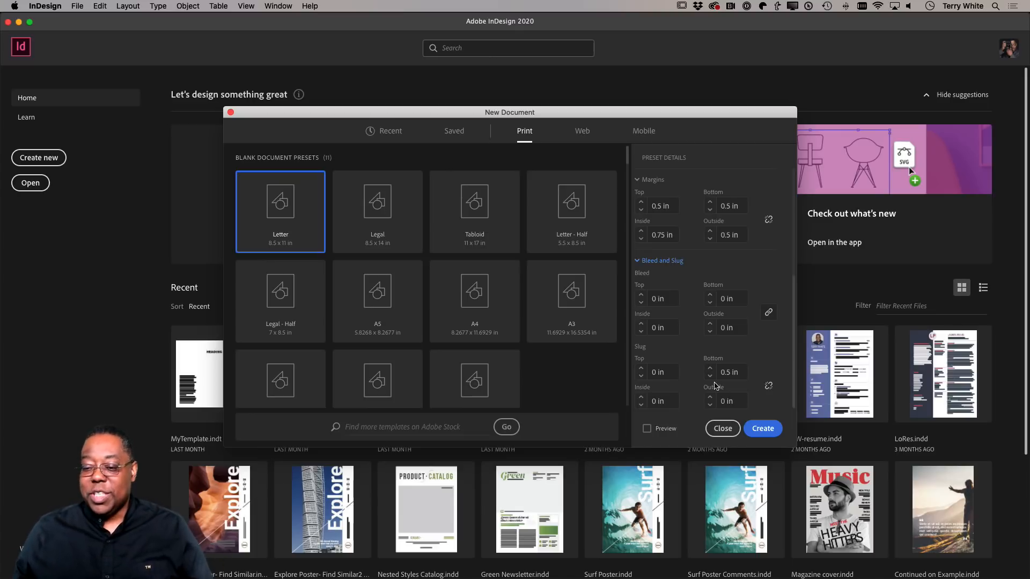
{"action": "left_click", "coordinate": [710, 376]}
{"action": "left_click", "coordinate": [711, 377]}
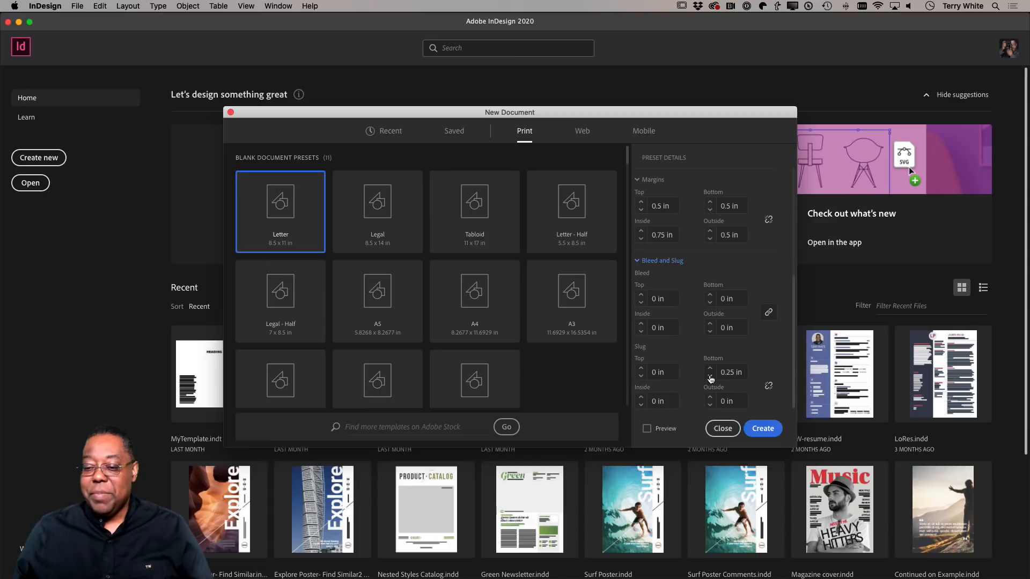
{"action": "left_click", "coordinate": [710, 377]}
{"action": "left_click", "coordinate": [711, 376]}
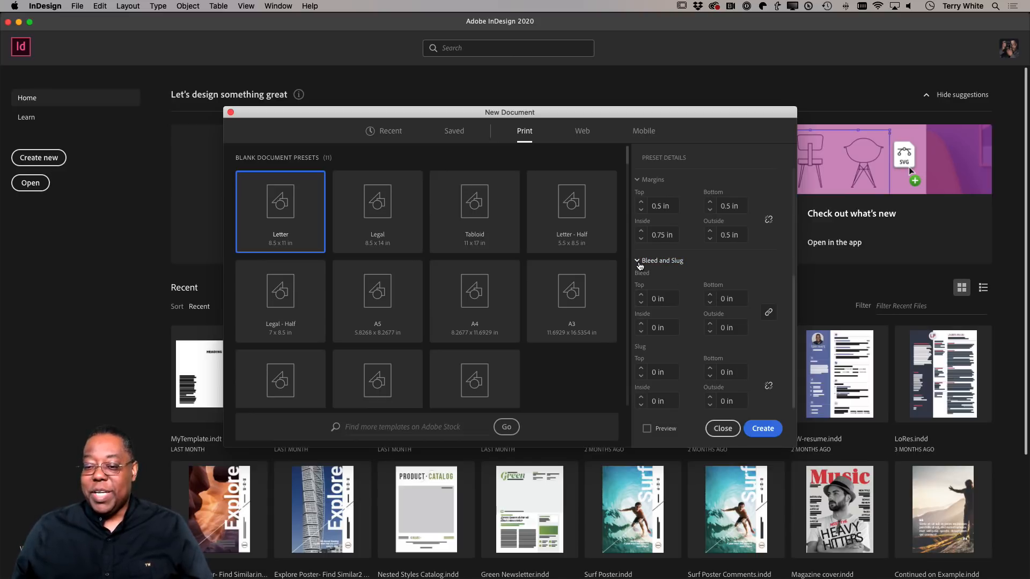
Collapse the bleed and slug settings and create the document.
{"action": "left_click", "coordinate": [643, 262]}
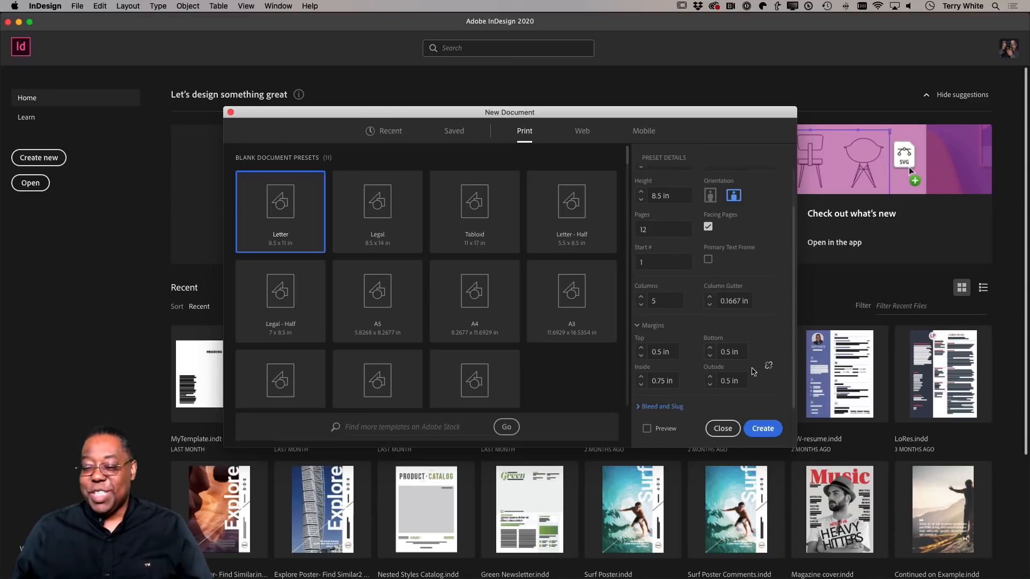
{"action": "left_click", "coordinate": [763, 429]}
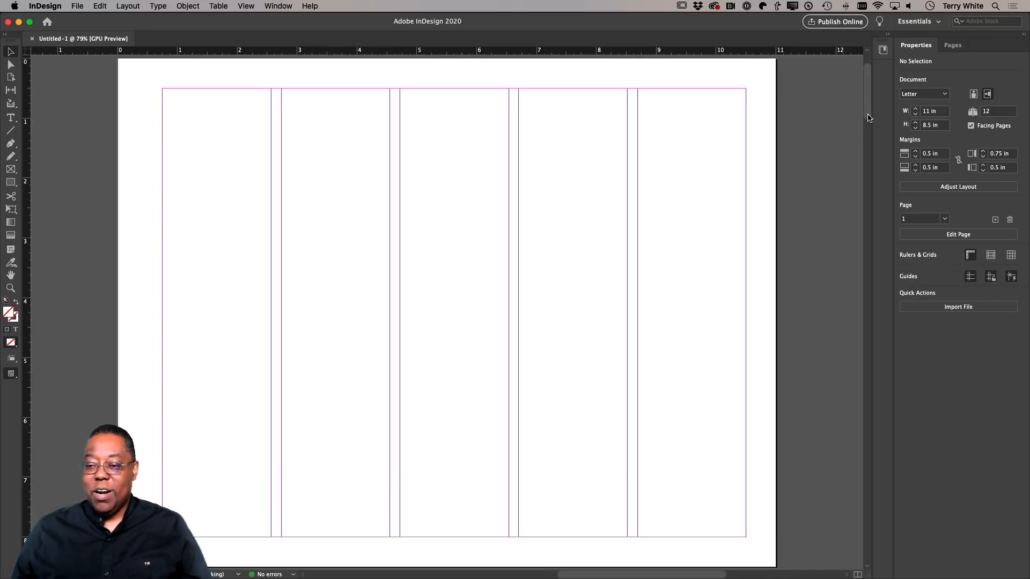
Examine the arrangement of all pages and facing spreads in the new document, returning to page 1.
{"action": "mouse_move", "coordinate": [869, 118]}
{"action": "left_mouse_down"}
{"action": "mouse_move", "coordinate": [864, 534]}
{"action": "mouse_move", "coordinate": [867, 108]}
{"action": "left_mouse_up"}
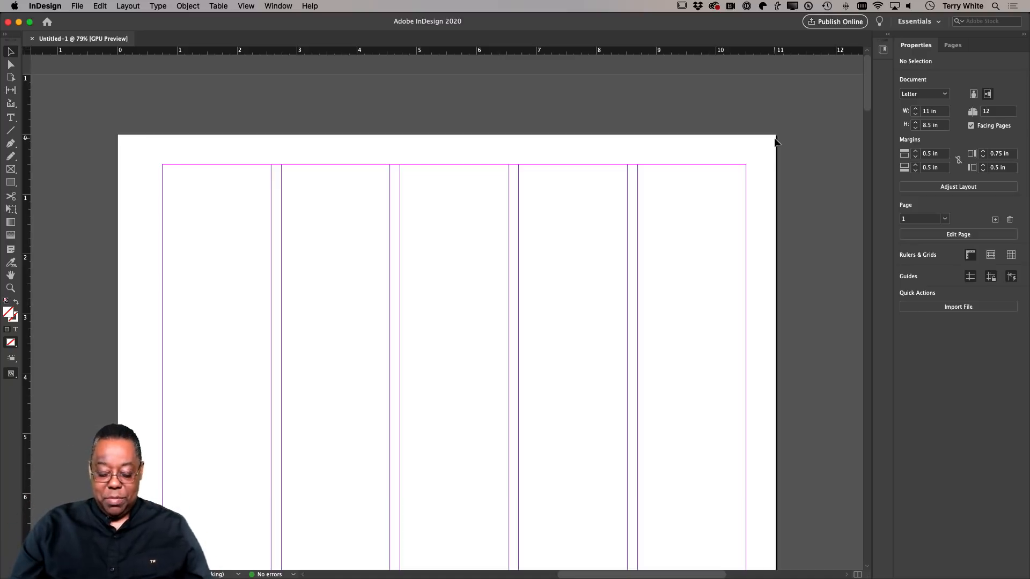
{"action": "key", "text": "super+minus"}
{"action": "key", "text": "super+minus"}
{"action": "key", "text": "super+minus"}
{"action": "key", "text": "super+minus"}
{"action": "key", "text": "super+minus"}
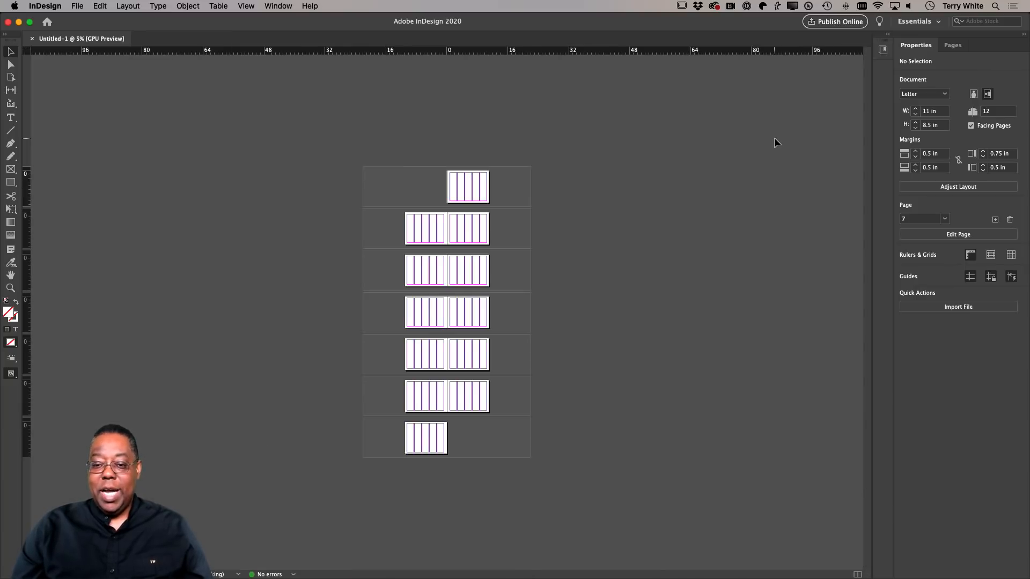
{"action": "key", "text": "super+equal"}
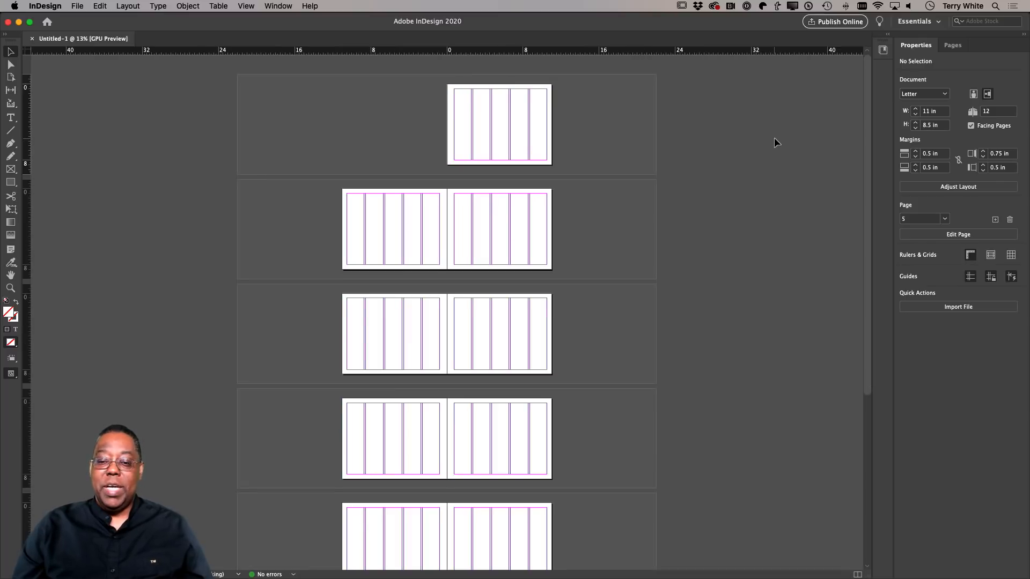
{"action": "key", "text": "super+equal"}
{"action": "key", "text": "super+equal"}
{"action": "key", "text": "super+equal"}
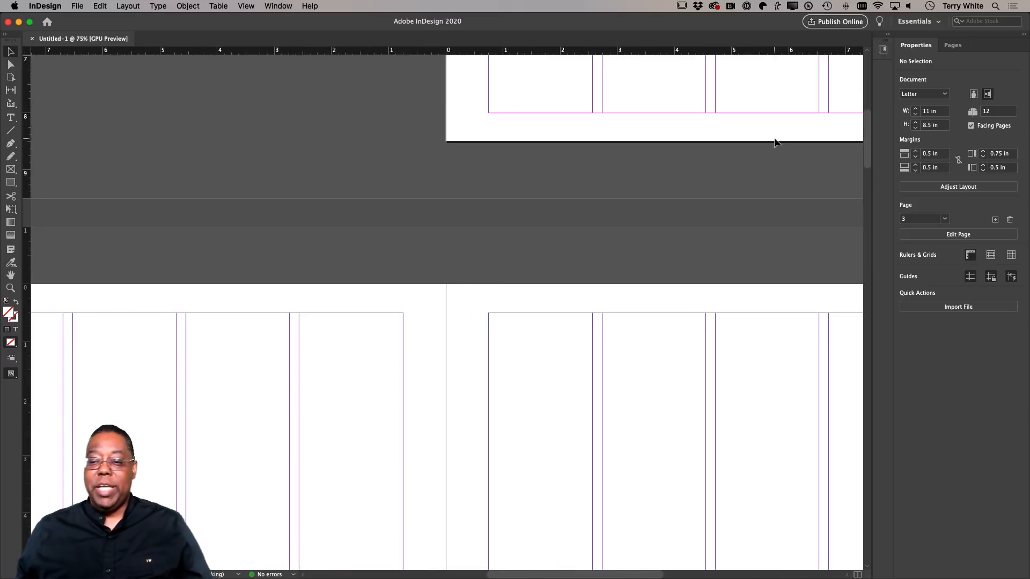
{"action": "scroll", "coordinate": [775, 137], "scroll_direction": "up", "scroll_amount": 10}
{"action": "scroll", "coordinate": [774, 137], "scroll_direction": "left", "scroll_amount": 3}
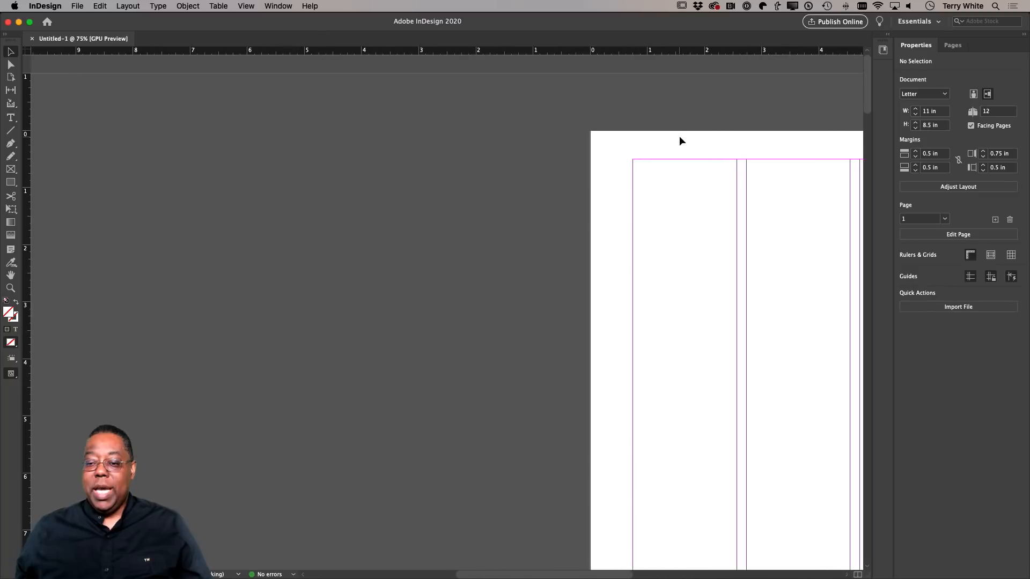
Try a horizontal ruler guide at about 2.92 in on page 1, and undo it.
{"action": "scroll", "coordinate": [703, 155], "scroll_direction": "left", "scroll_amount": 10}
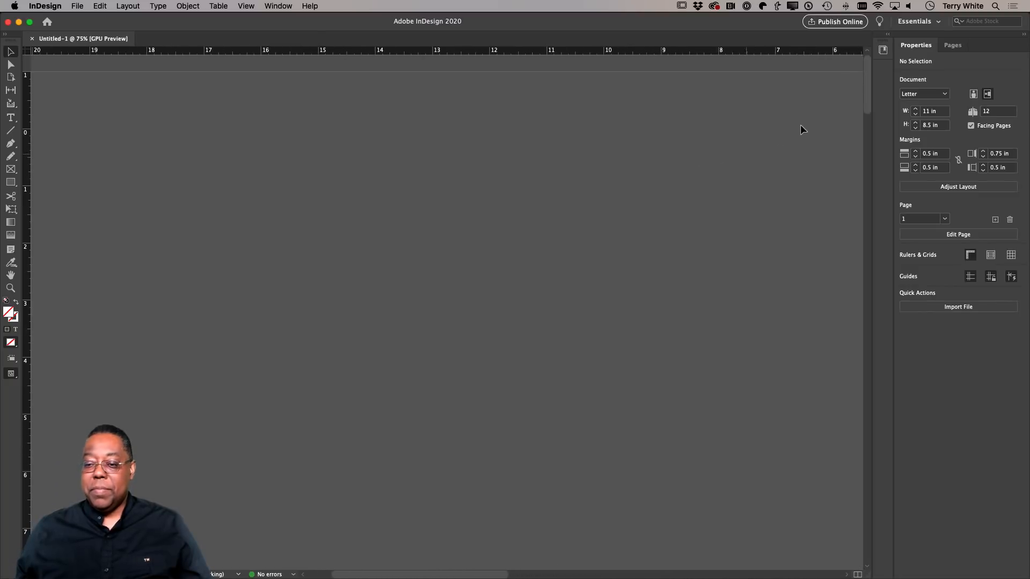
{"action": "scroll", "coordinate": [801, 125], "scroll_direction": "right", "scroll_amount": 15}
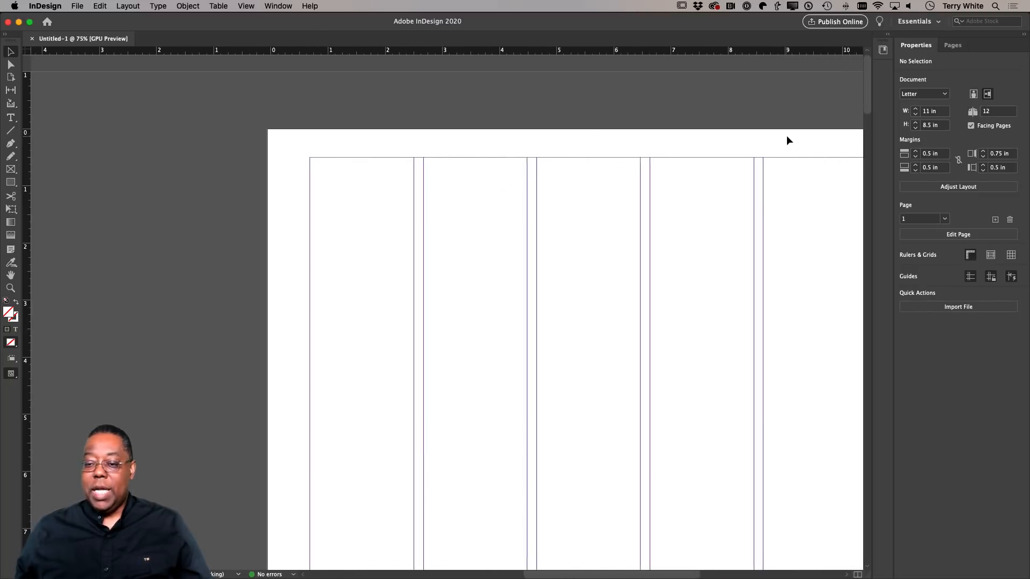
{"action": "scroll", "coordinate": [787, 135], "scroll_direction": "right", "scroll_amount": 2}
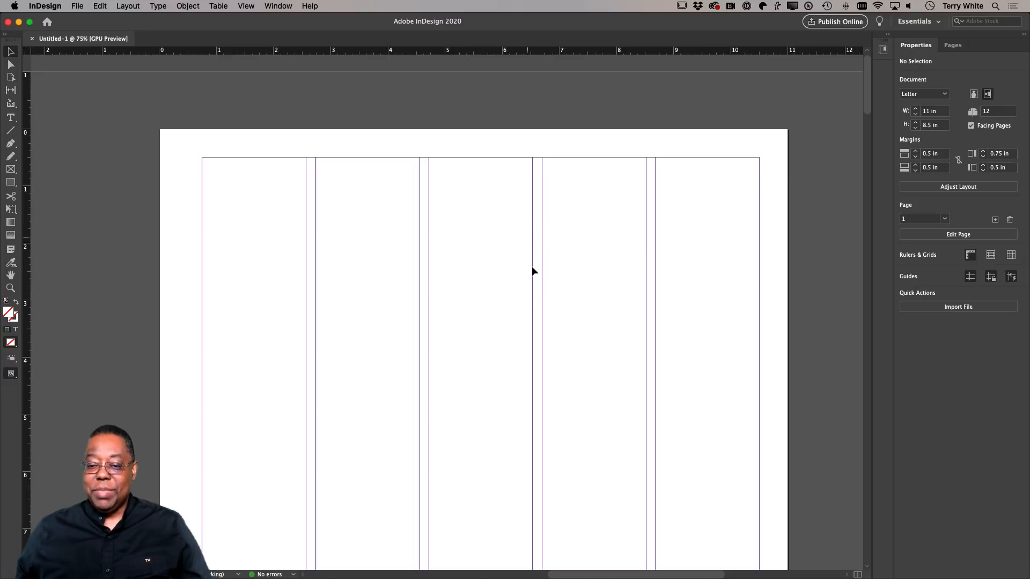
{"action": "scroll", "coordinate": [570, 392], "scroll_direction": "down", "scroll_amount": 3}
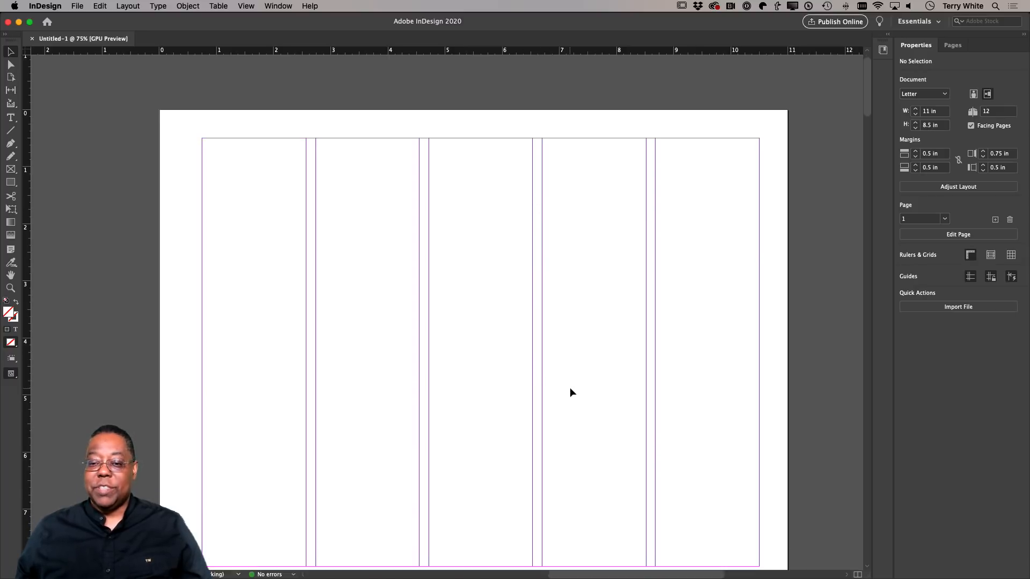
{"action": "scroll", "coordinate": [570, 388], "scroll_direction": "up", "scroll_amount": 1}
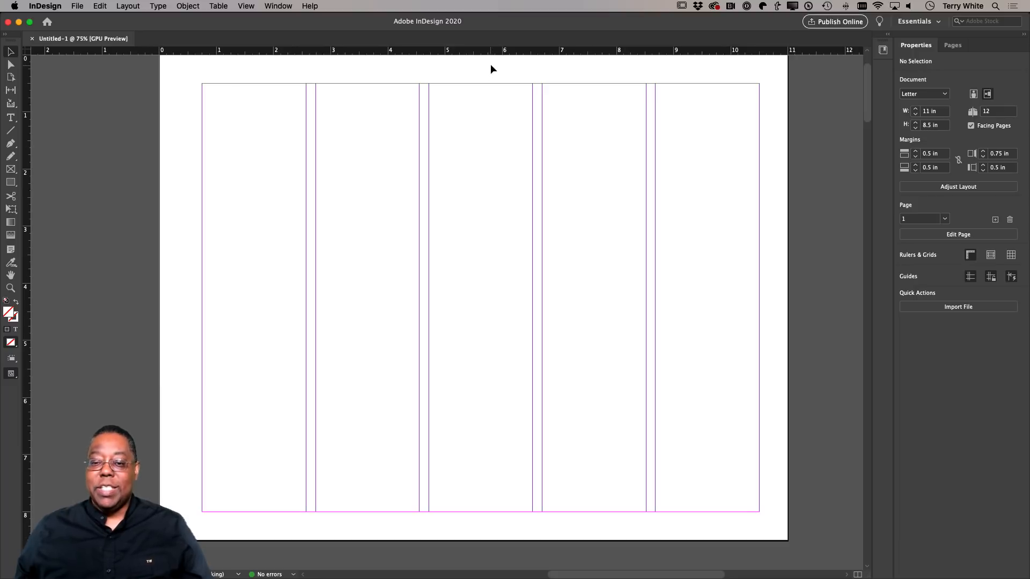
{"action": "left_click_drag", "start_coordinate": [493, 50], "coordinate": [490, 221]}
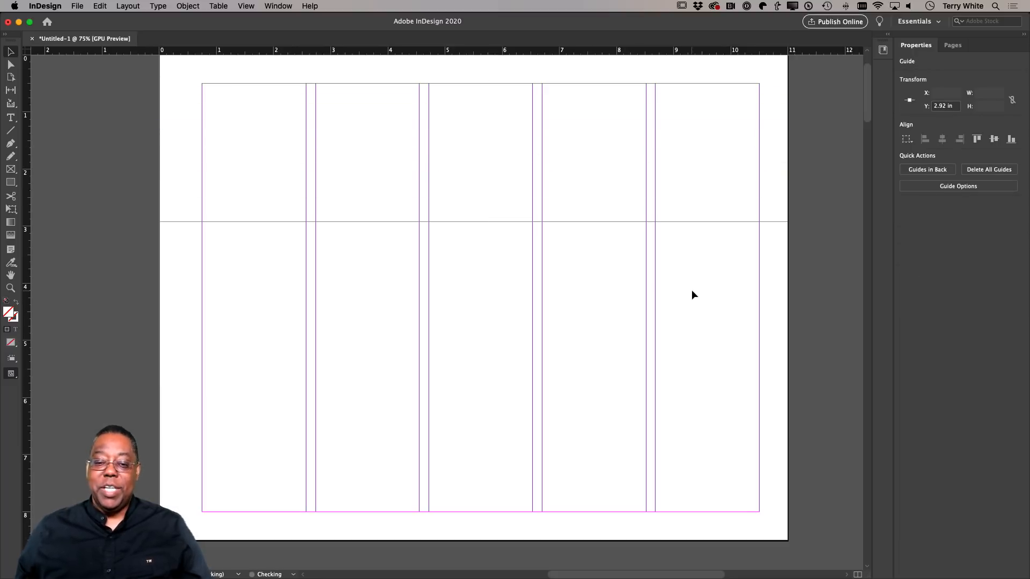
{"action": "key", "text": "super+z"}
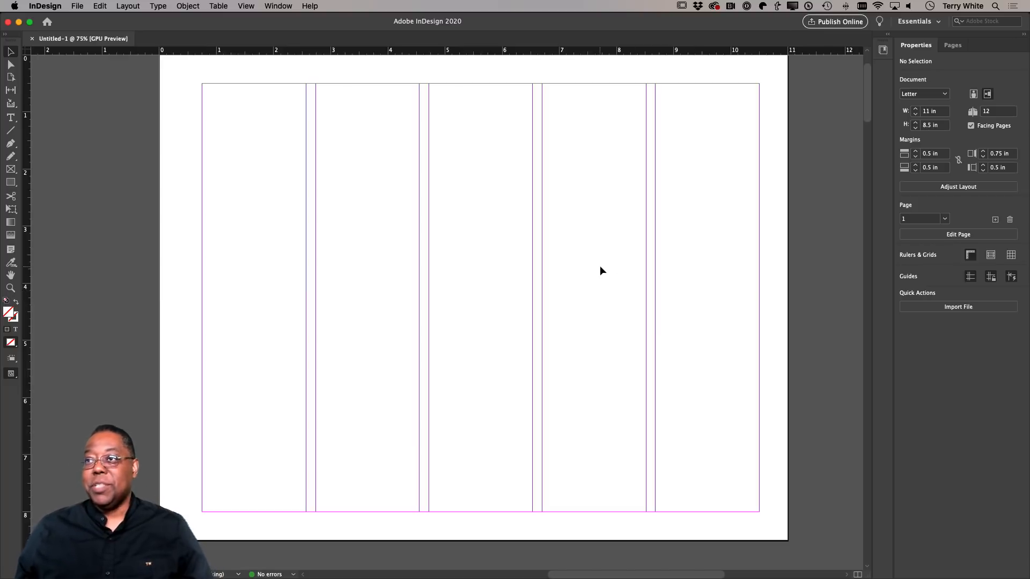
Draw two rectangular frames on page 1: about 3.8 x 2.39 in across columns two and three, and about 1.82 x 3.15 in atop column five.
{"action": "scroll", "coordinate": [600, 265], "scroll_direction": "left", "scroll_amount": 1}
{"action": "scroll", "coordinate": [600, 267], "scroll_direction": "right", "scroll_amount": 4}
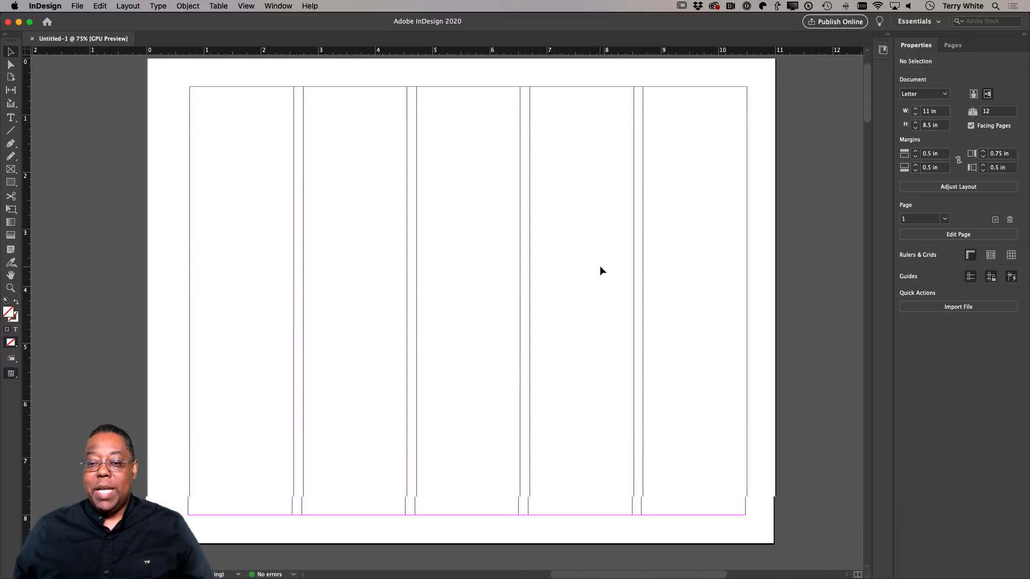
{"action": "scroll", "coordinate": [600, 266], "scroll_direction": "right", "scroll_amount": 1}
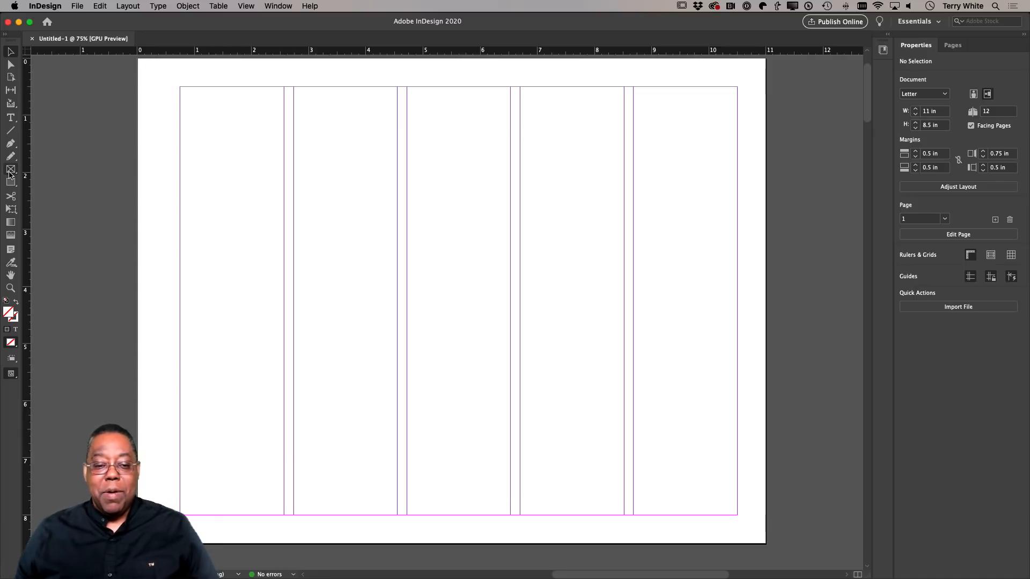
{"action": "left_click", "coordinate": [10, 170]}
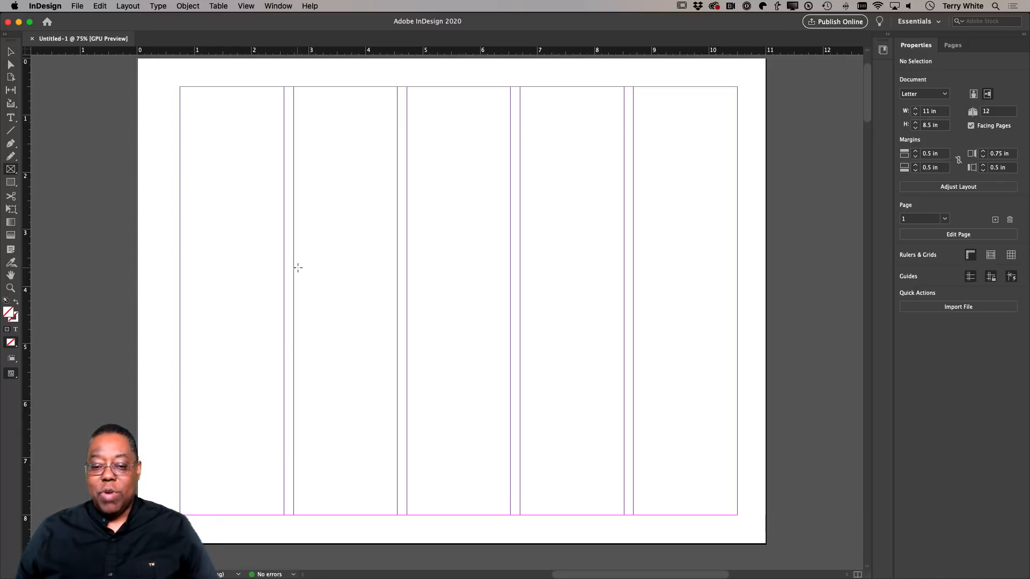
{"action": "left_click_drag", "start_coordinate": [294, 267], "coordinate": [510, 403]}
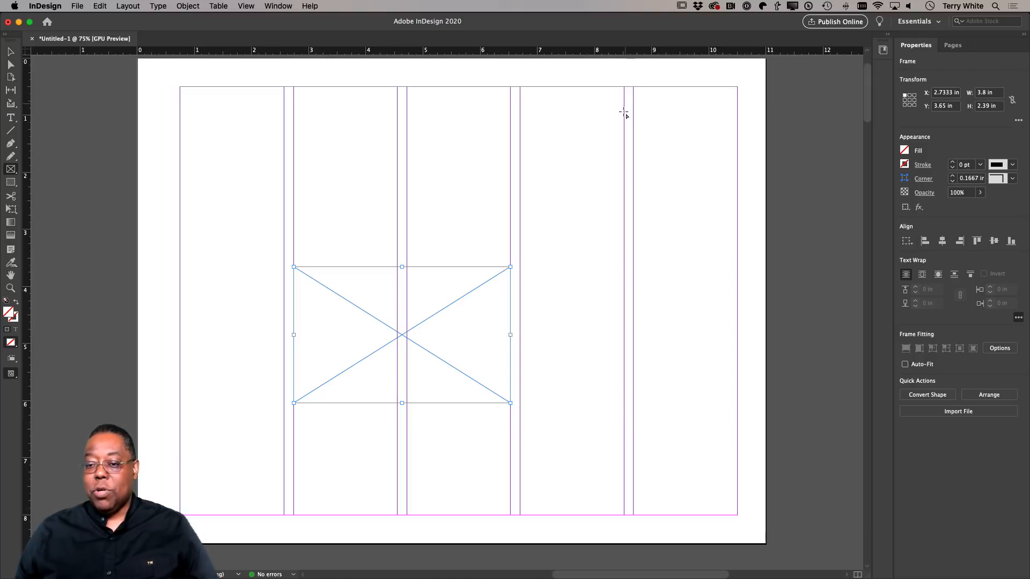
{"action": "left_click_drag", "start_coordinate": [635, 92], "coordinate": [738, 267]}
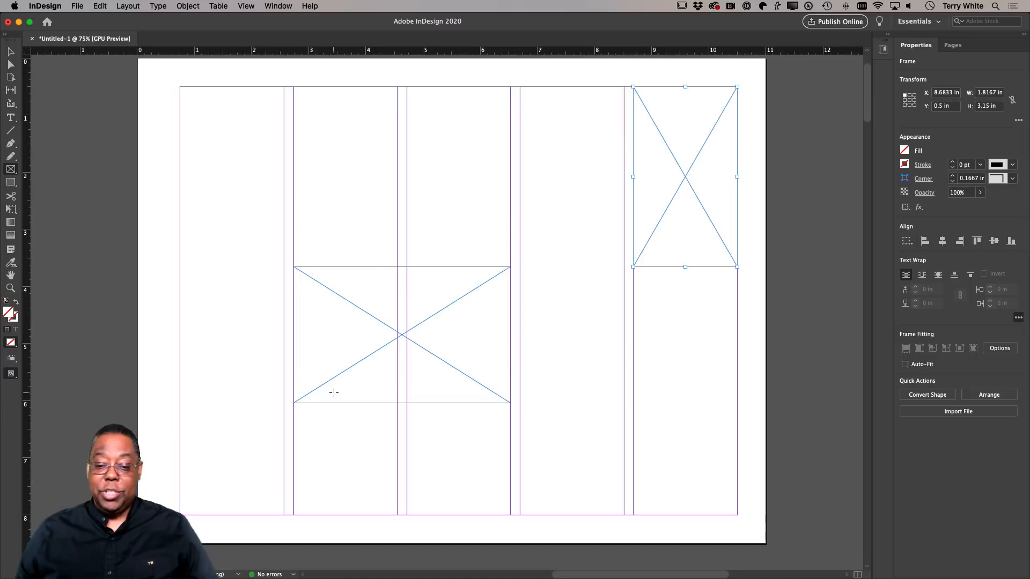
Draw a rectangular frame about 3.8 x 2.09 in across the last two columns in the lower part of the document's last page.
{"action": "scroll", "coordinate": [333, 393], "scroll_direction": "down", "scroll_amount": 5}
{"action": "scroll", "coordinate": [334, 393], "scroll_direction": "down", "scroll_amount": 10}
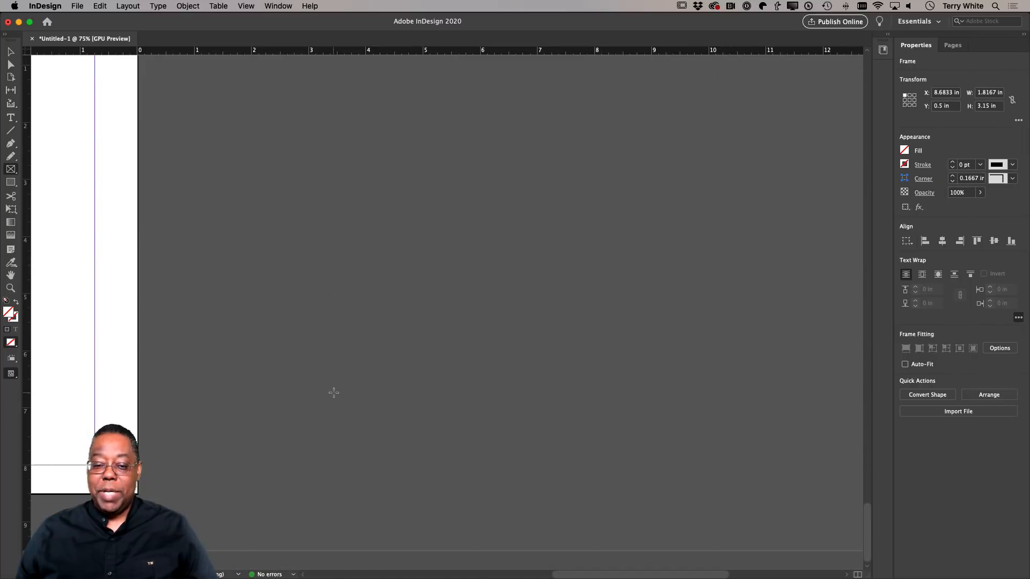
{"action": "scroll", "coordinate": [346, 390], "scroll_direction": "left", "scroll_amount": 5}
{"action": "scroll", "coordinate": [346, 391], "scroll_direction": "left", "scroll_amount": 10}
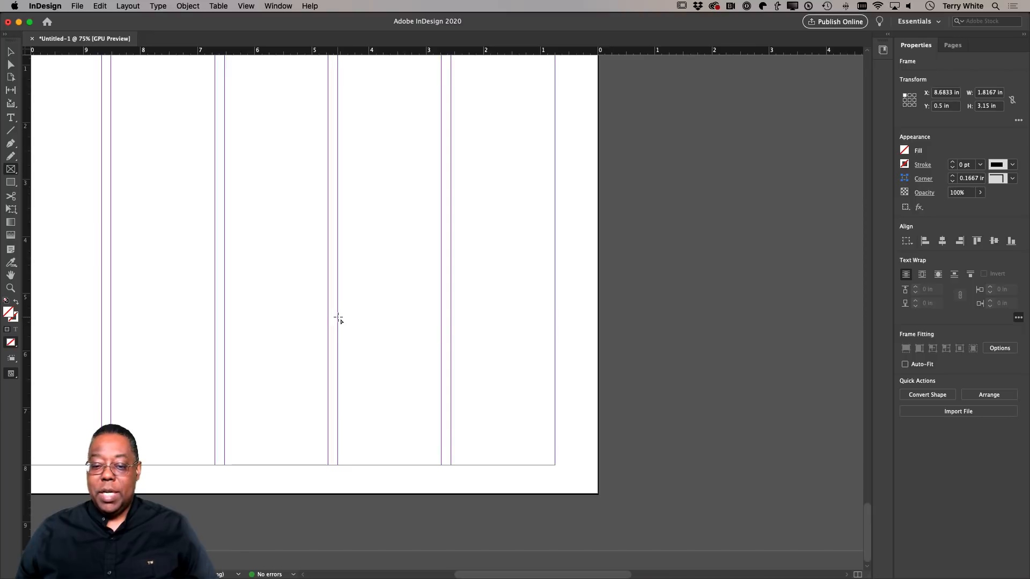
{"action": "left_click_drag", "start_coordinate": [338, 318], "coordinate": [555, 437]}
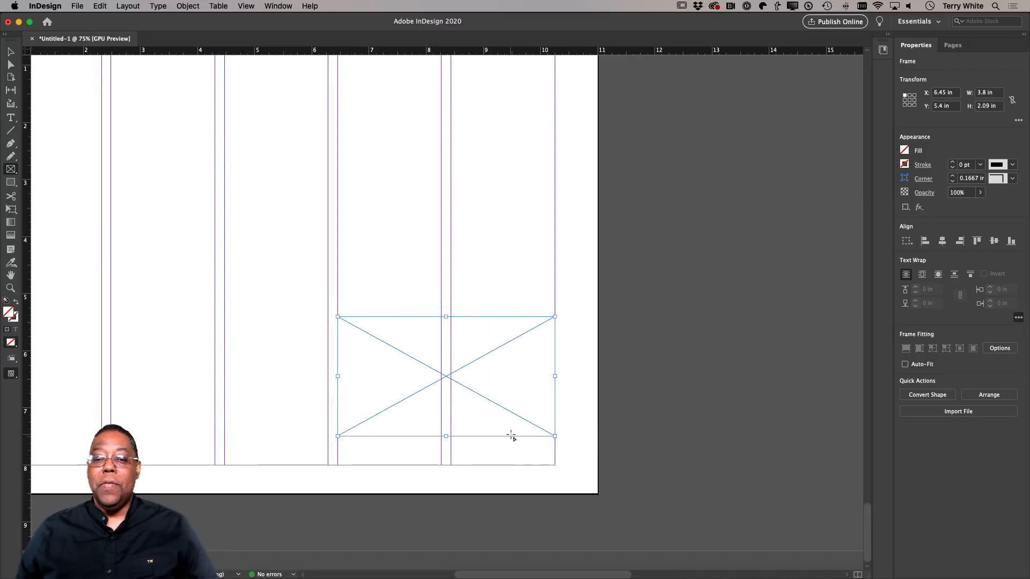
Return to page 1 and select the frame spanning the second and third columns.
{"action": "scroll", "coordinate": [511, 436], "scroll_direction": "down", "scroll_amount": 20}
{"action": "scroll", "coordinate": [511, 436], "scroll_direction": "up", "scroll_amount": 20}
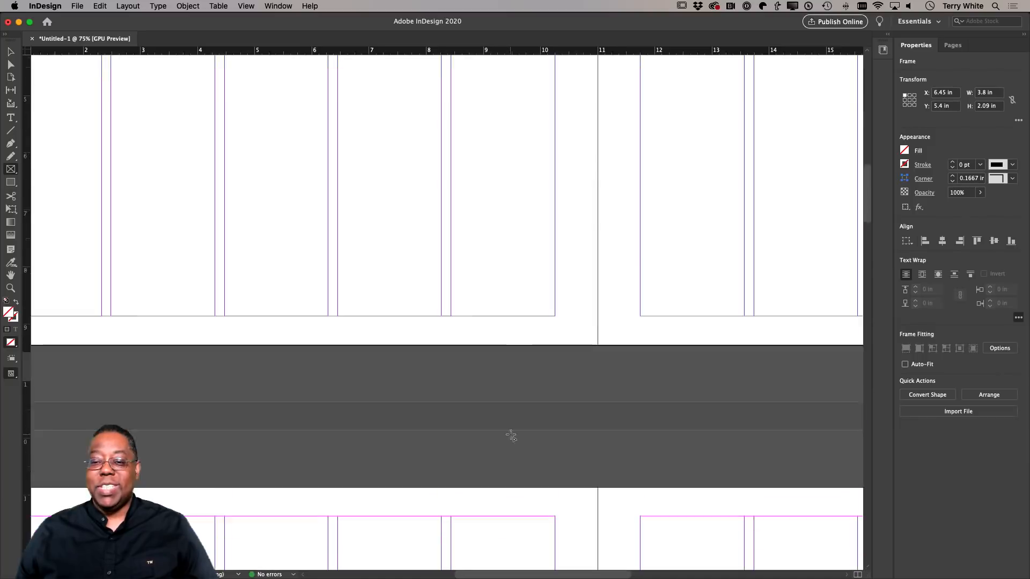
{"action": "scroll", "coordinate": [511, 436], "scroll_direction": "up", "scroll_amount": 3}
{"action": "scroll", "coordinate": [511, 436], "scroll_direction": "right", "scroll_amount": 10}
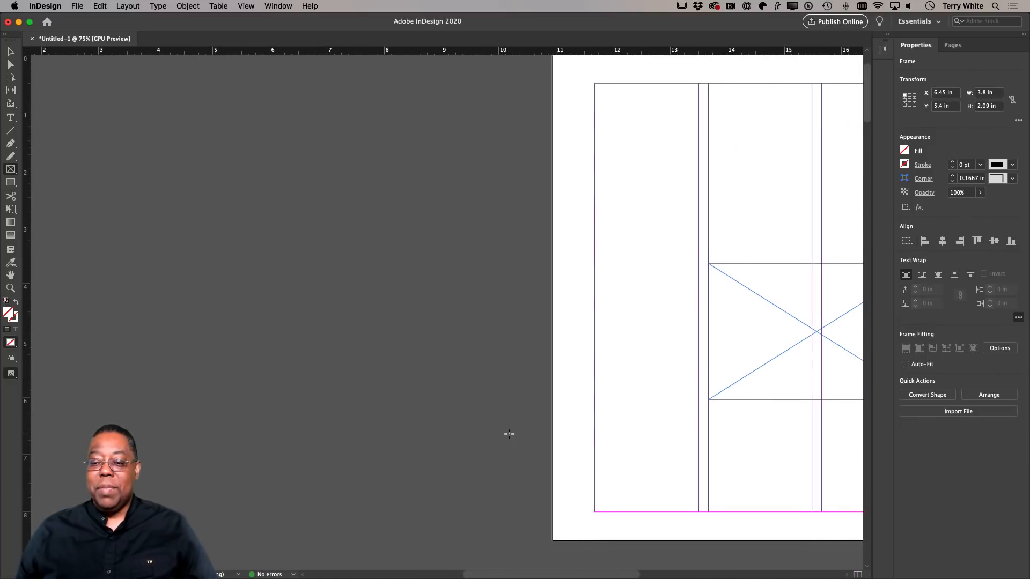
{"action": "scroll", "coordinate": [510, 434], "scroll_direction": "right", "scroll_amount": 8}
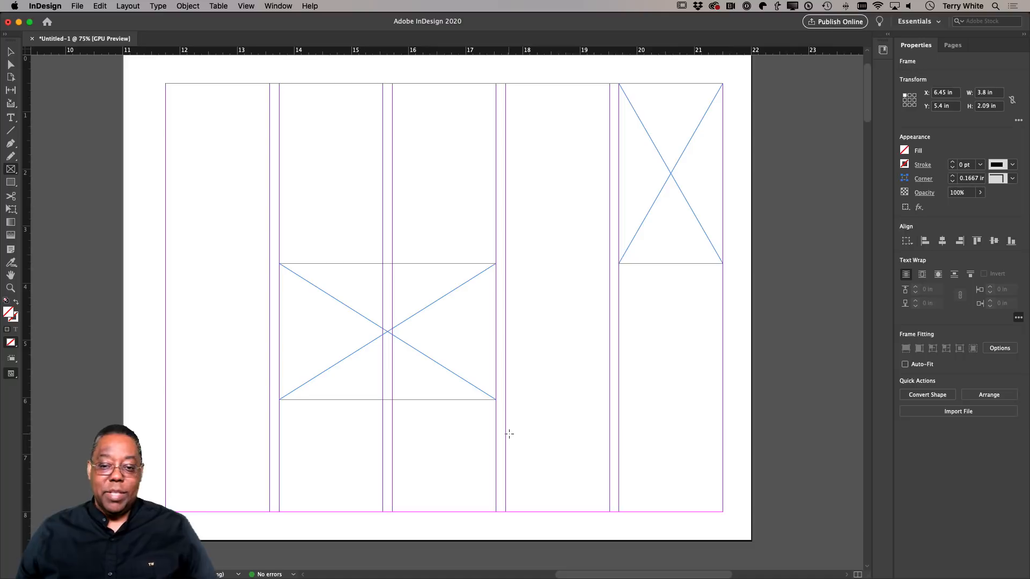
{"action": "scroll", "coordinate": [510, 434], "scroll_direction": "up", "scroll_amount": 3}
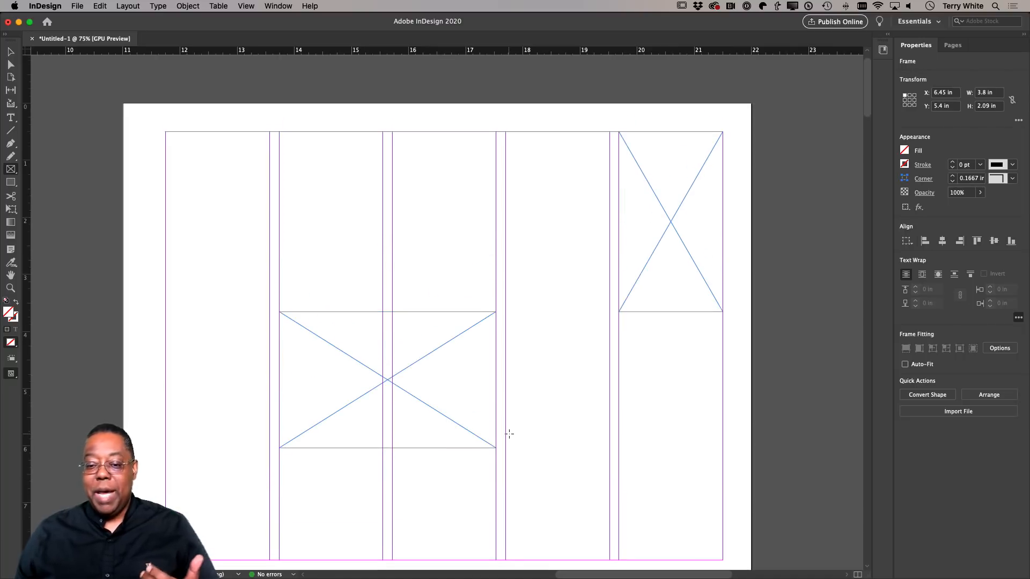
{"action": "scroll", "coordinate": [509, 434], "scroll_direction": "down", "scroll_amount": 1}
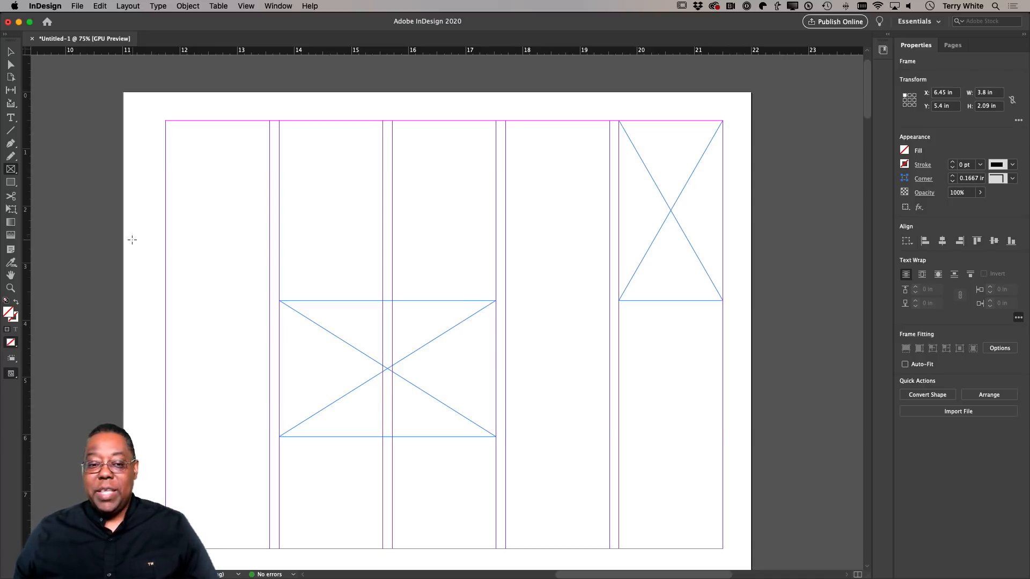
{"action": "left_click", "coordinate": [11, 51]}
{"action": "left_click", "coordinate": [442, 370]}
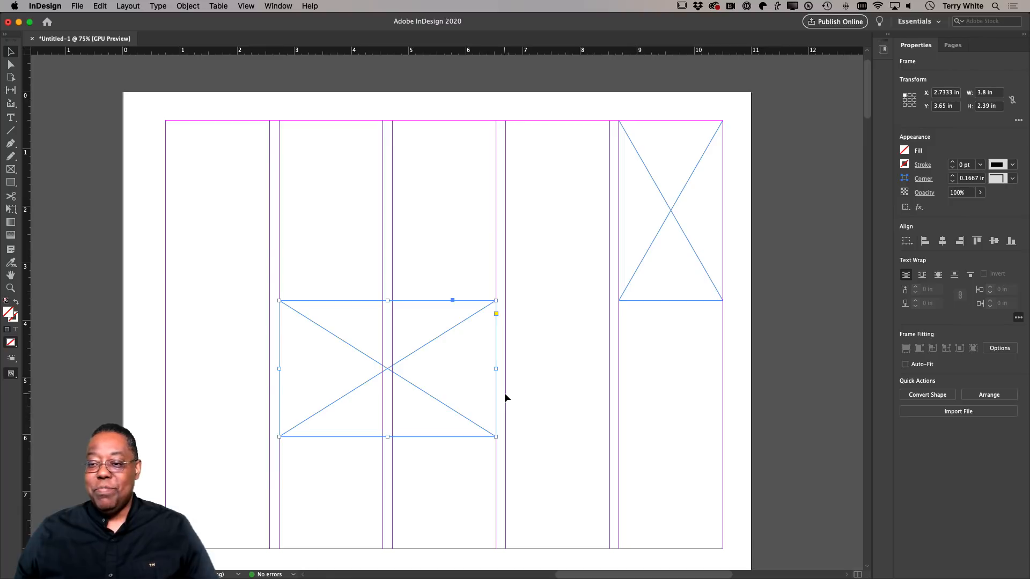
Place boathouse.jpg from the Landscapes folder into the selected frame.
{"action": "left_click", "coordinate": [74, 6]}
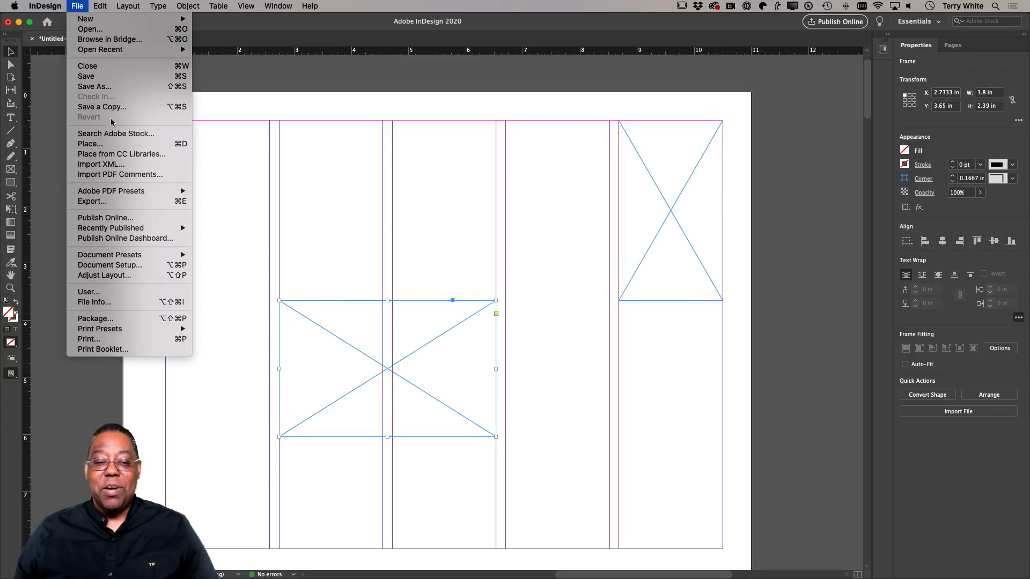
{"action": "left_click", "coordinate": [117, 144]}
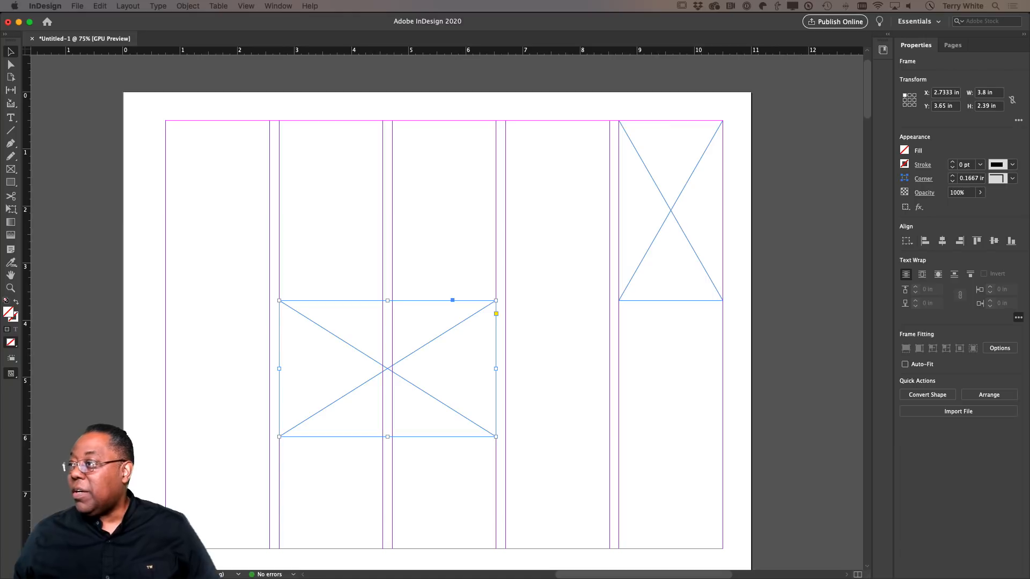
{"action": "key", "text": "super+d"}
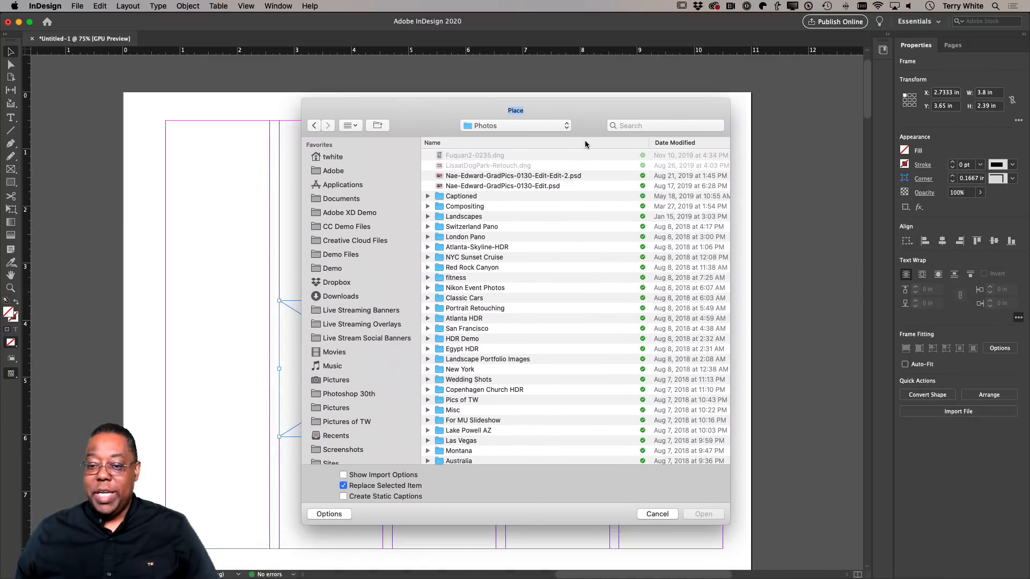
{"action": "left_click_drag", "start_coordinate": [587, 129], "coordinate": [567, 108]}
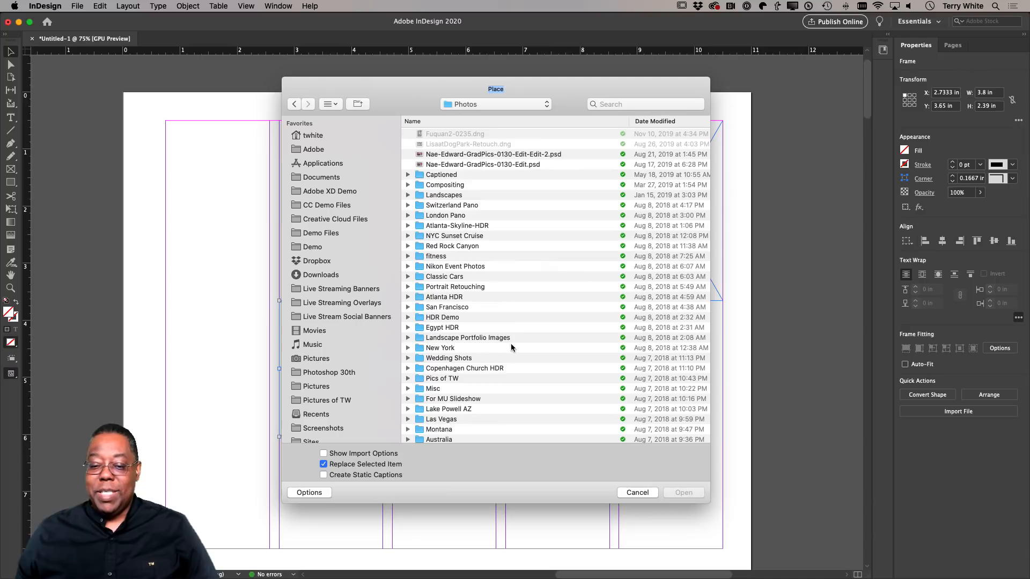
{"action": "double_click", "coordinate": [451, 197]}
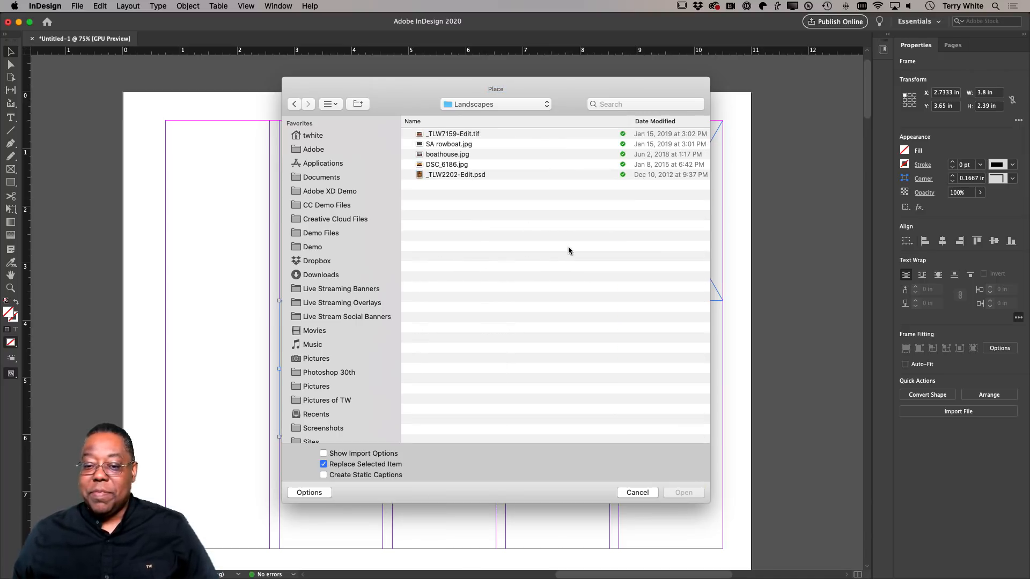
{"action": "left_click", "coordinate": [455, 156]}
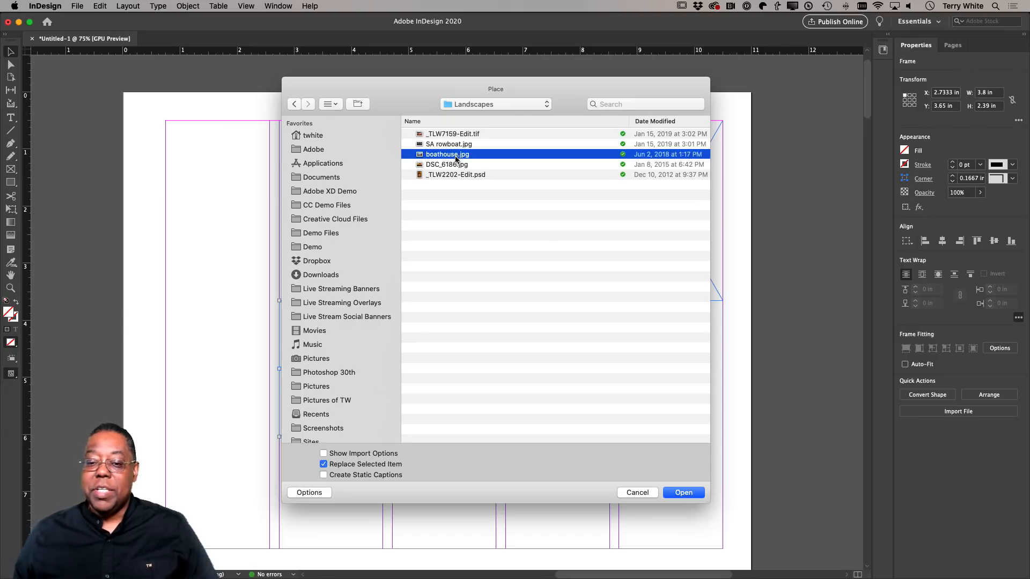
{"action": "left_click", "coordinate": [682, 493]}
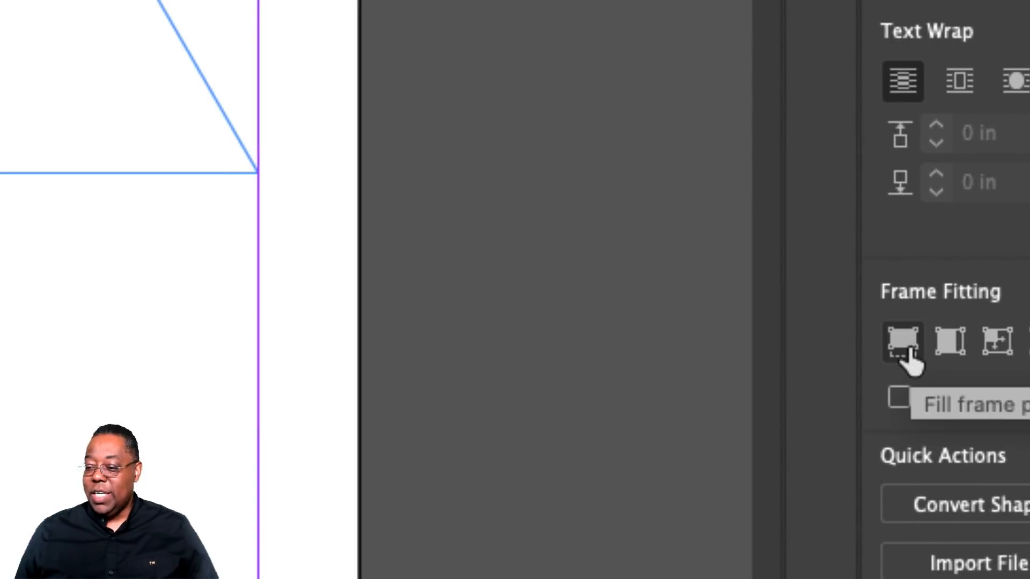
Fill the frame proportionally with the boathouse image and shift the image up until its bottom edge meets the frame's bottom edge.
{"action": "left_click", "coordinate": [909, 354]}
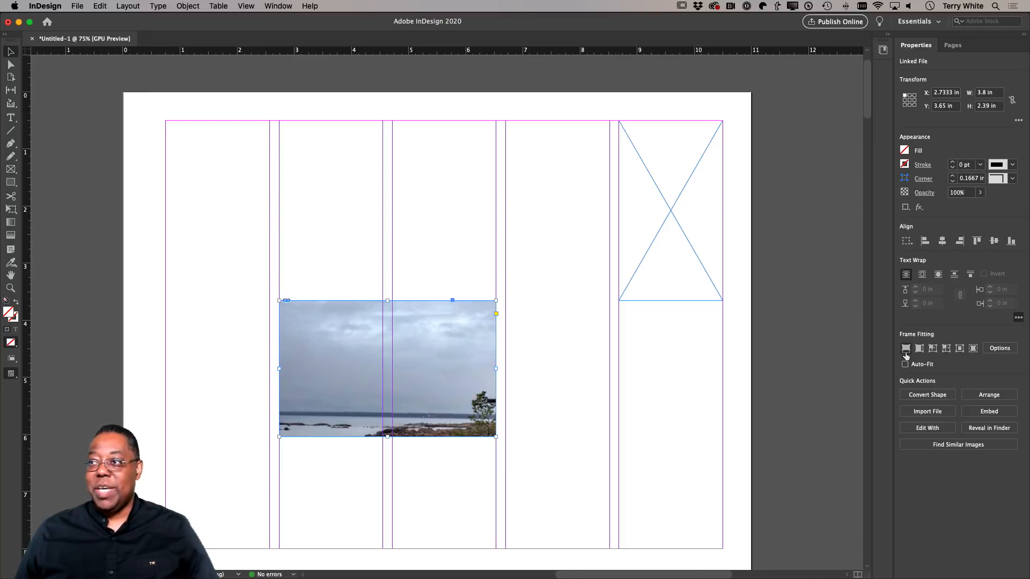
{"action": "left_click", "coordinate": [906, 351]}
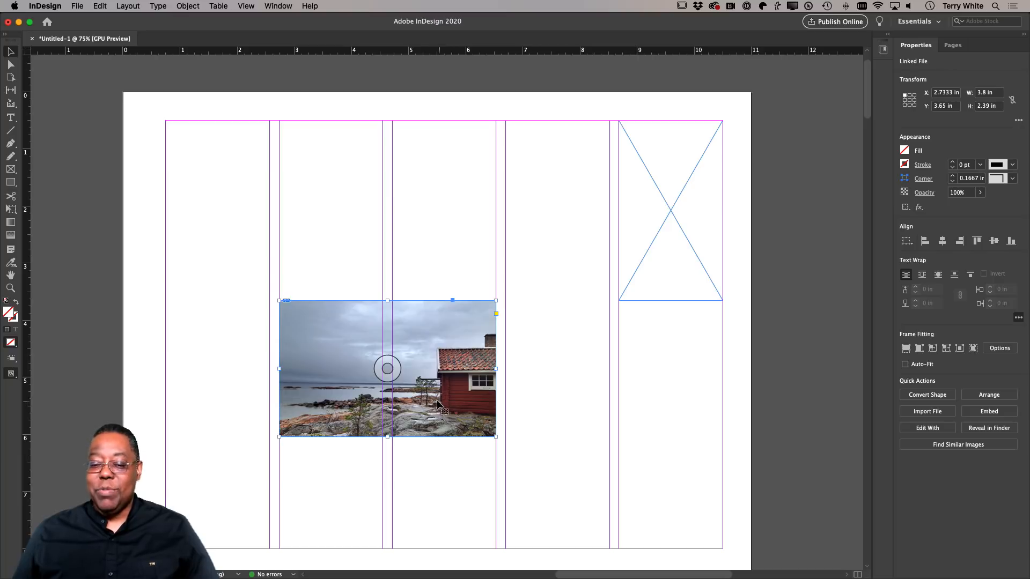
{"action": "left_click", "coordinate": [388, 369]}
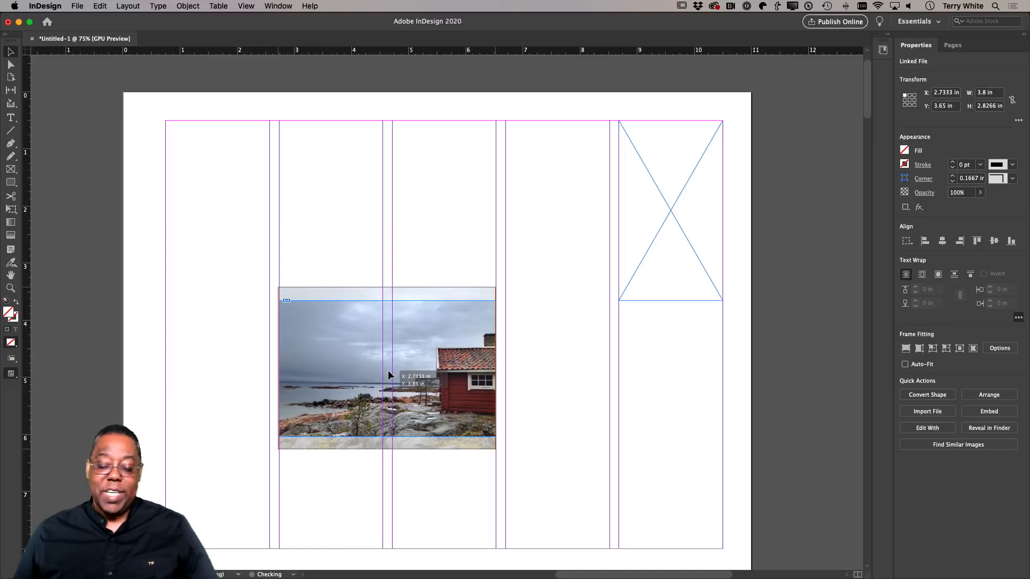
{"action": "left_click_drag", "start_coordinate": [389, 371], "coordinate": [391, 362]}
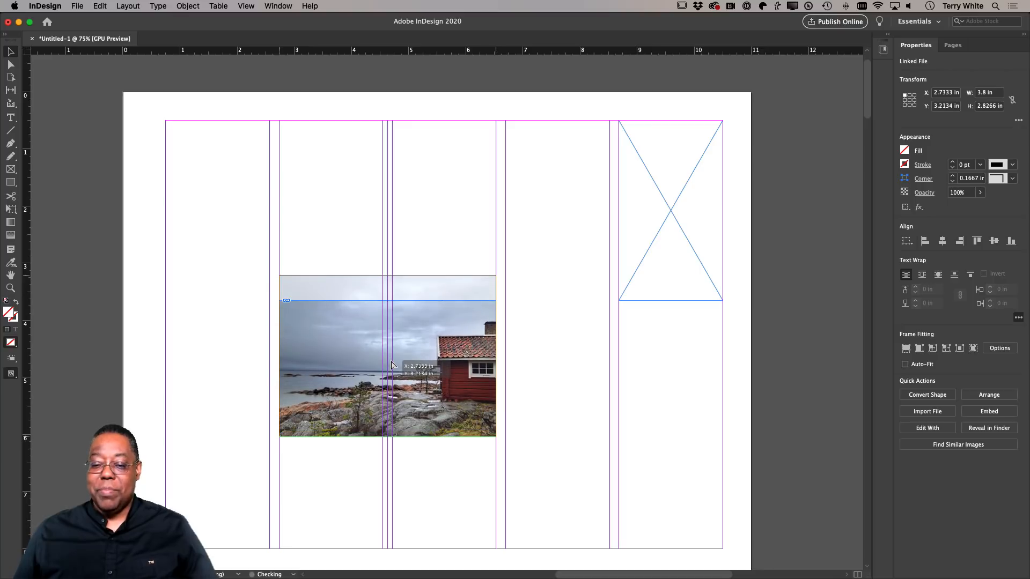
{"action": "left_click_drag", "start_coordinate": [392, 361], "coordinate": [393, 361]}
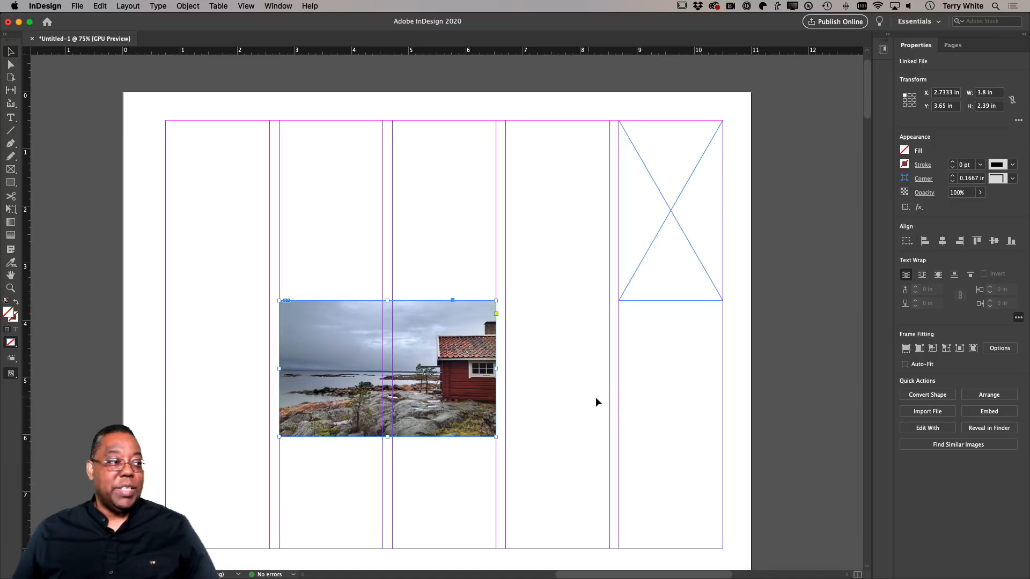
Try fitting the boathouse image proportionally, and fit the content to the frame instead.
{"action": "left_click", "coordinate": [919, 349]}
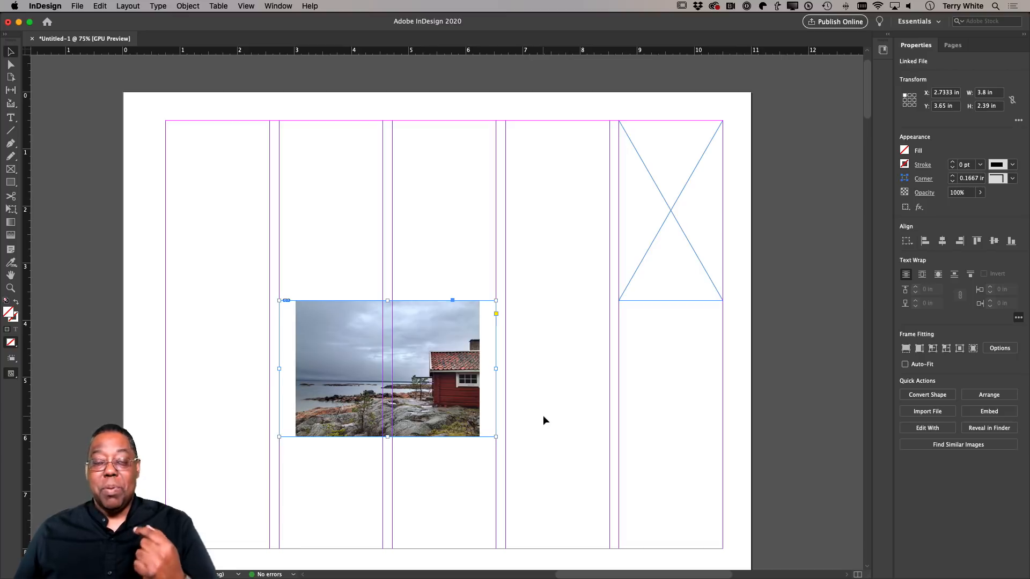
{"action": "left_click", "coordinate": [932, 350]}
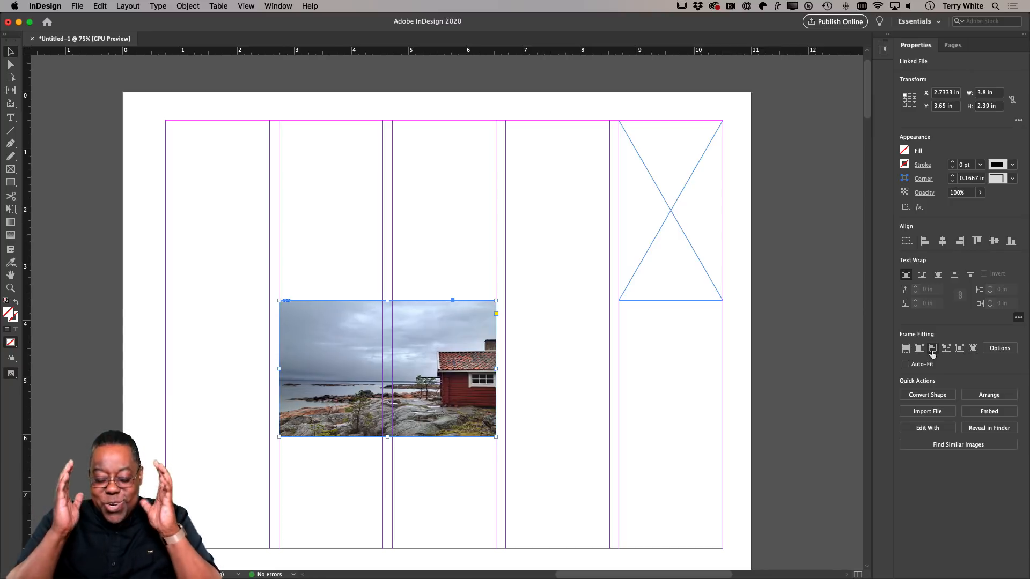
Undo the content-to-frame fit, try fitting the frame to the boathouse image, and fill the frame proportionally instead.
{"action": "key", "text": "super+z"}
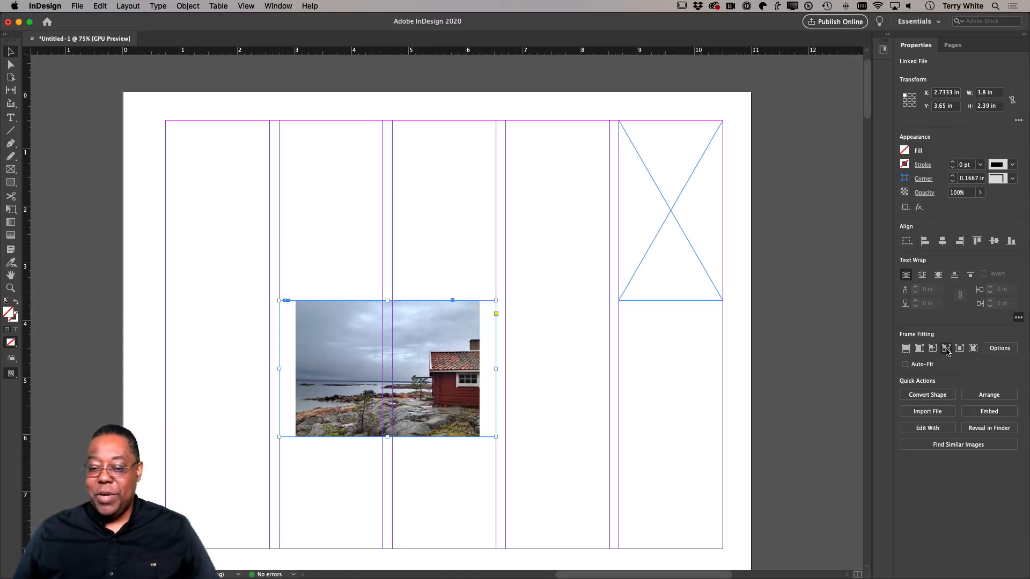
{"action": "left_click", "coordinate": [947, 349]}
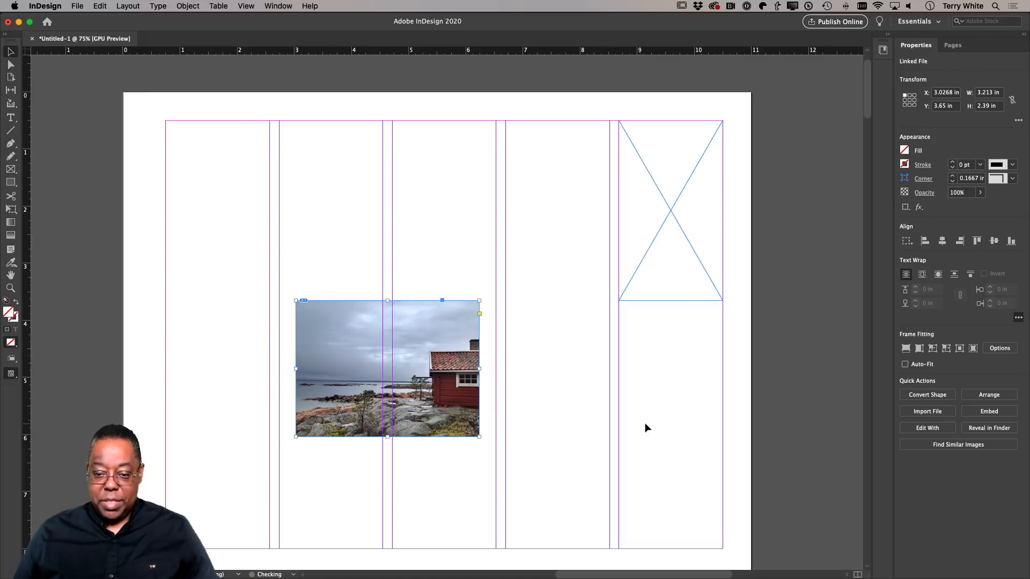
{"action": "key", "text": "super+z"}
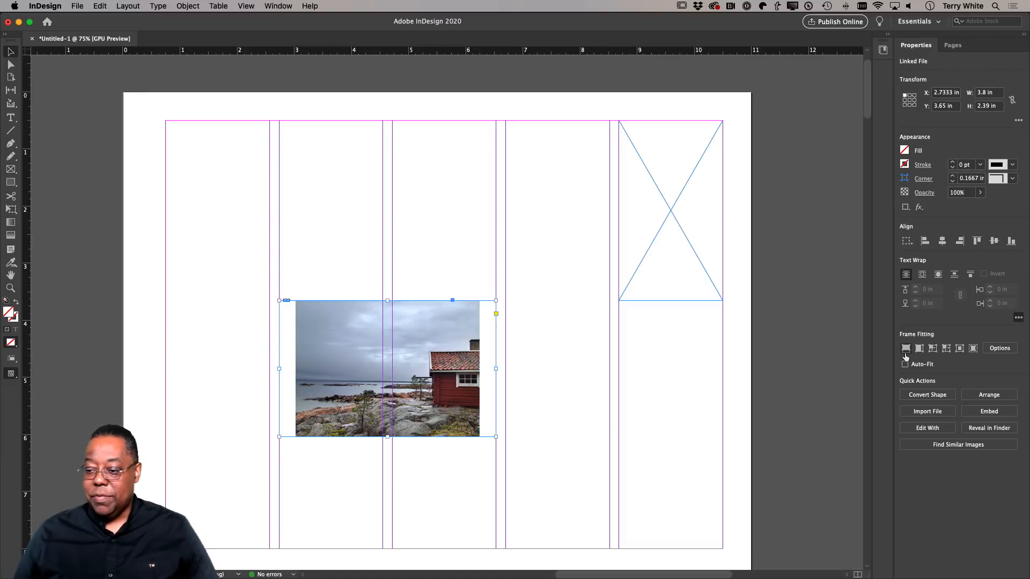
{"action": "left_click", "coordinate": [905, 352]}
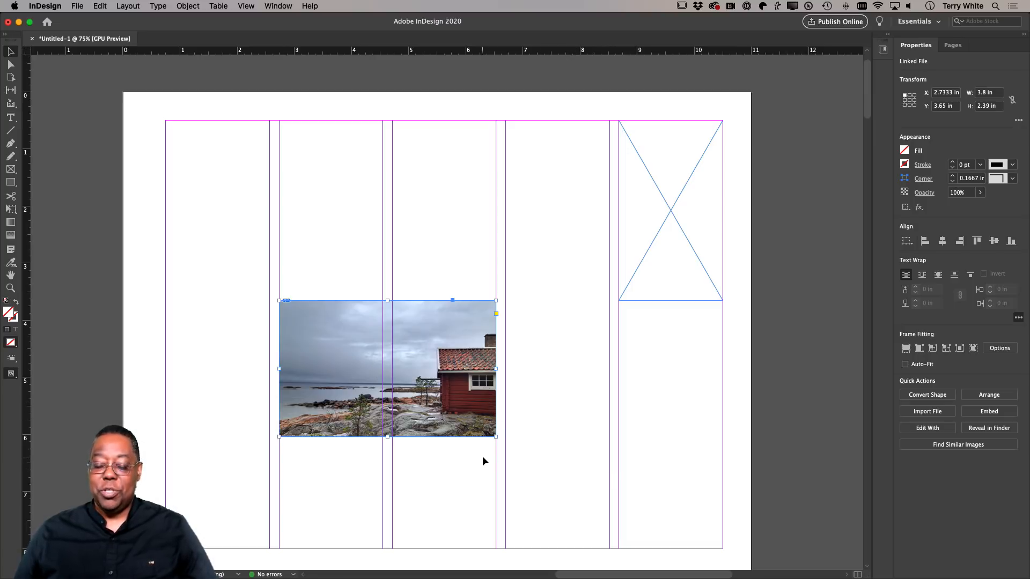
Try enlarging the boathouse frame to the fourth column's outer edge, first the frame alone and again with the image scaling along.
{"action": "left_click_drag", "start_coordinate": [496, 437], "coordinate": [609, 503]}
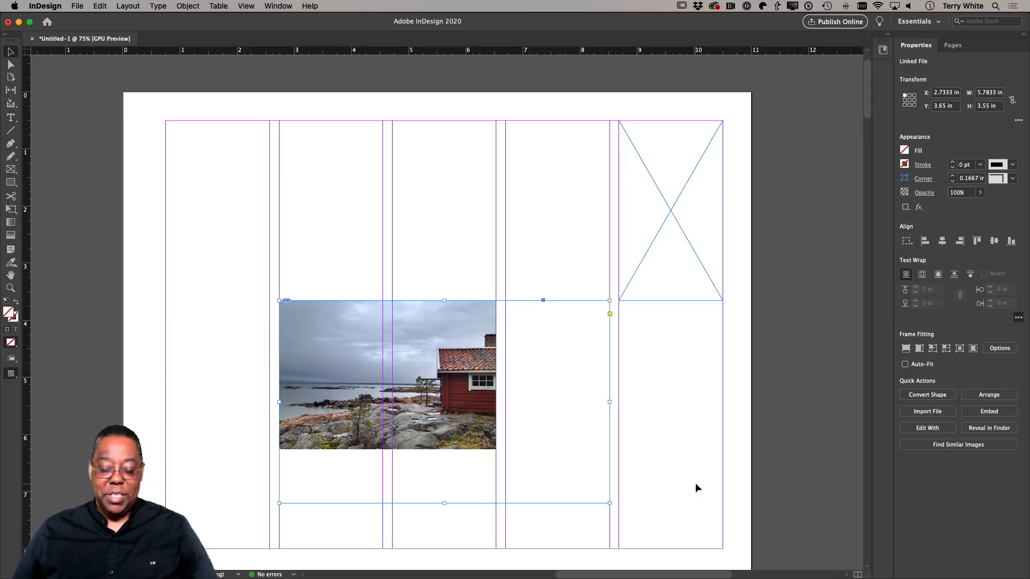
{"action": "key", "text": "super+alt+c"}
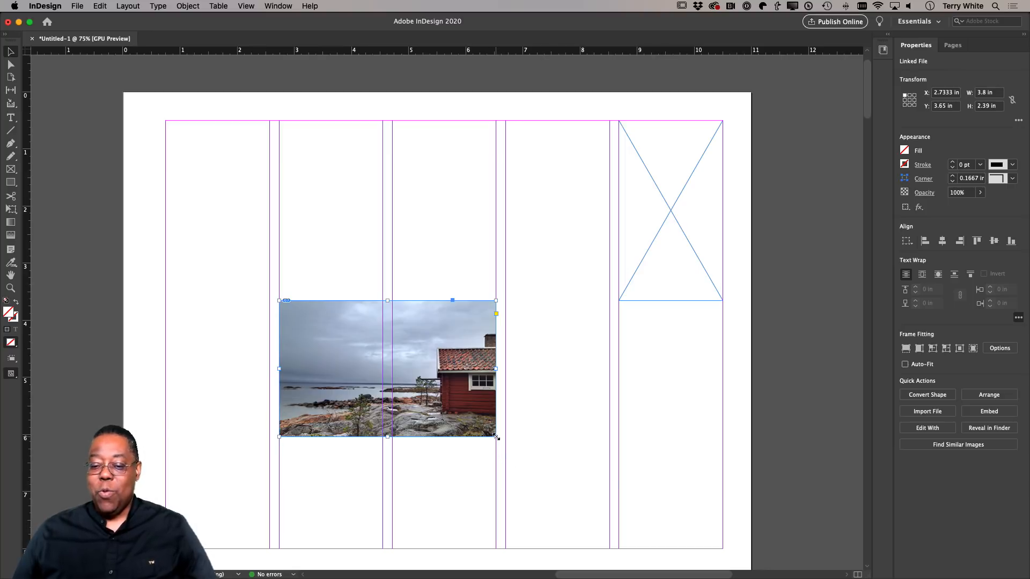
{"action": "left_click_drag", "start_coordinate": [496, 437], "coordinate": [561, 509]}
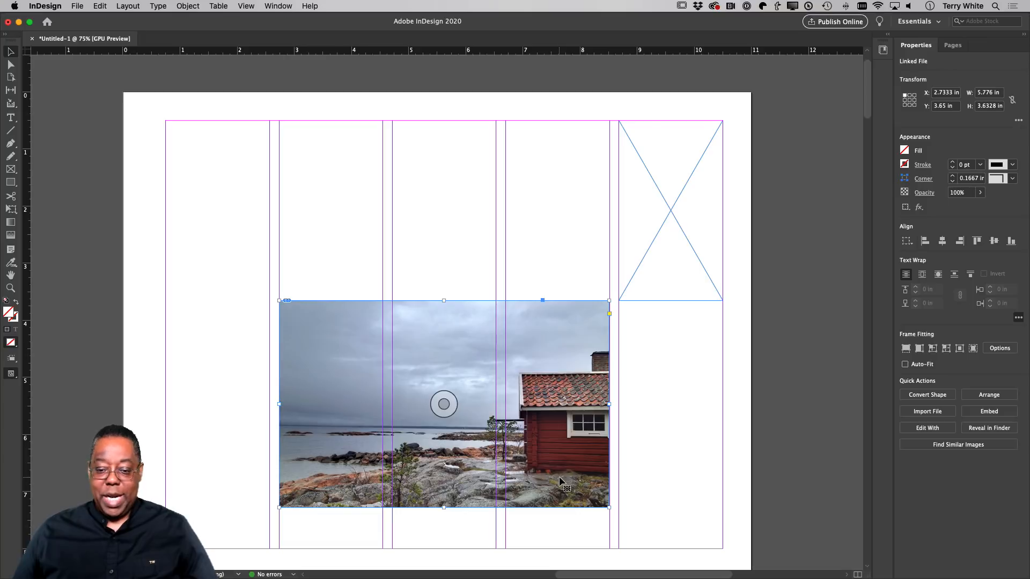
{"action": "key", "text": "super+z"}
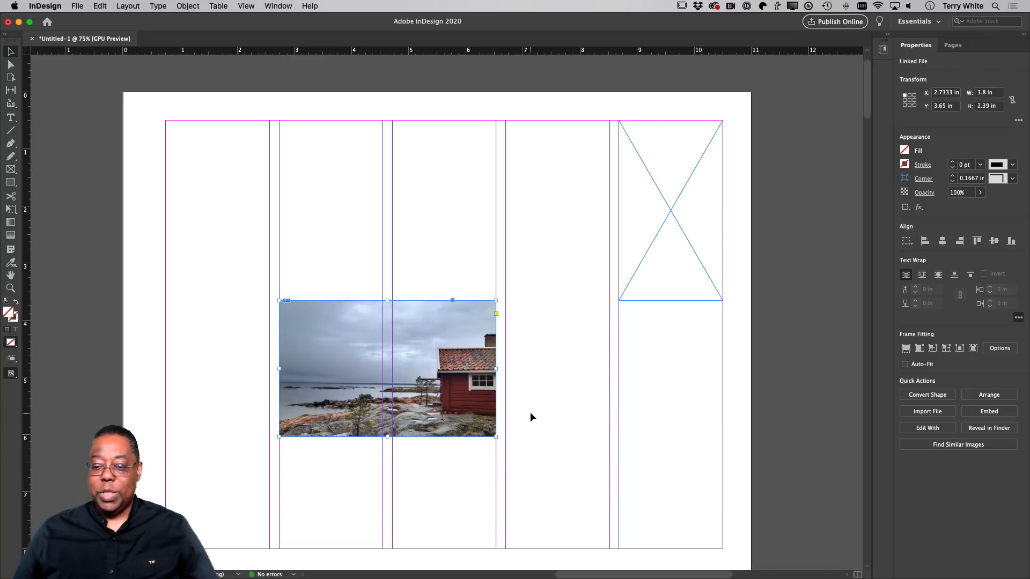
With nothing selected, place SA rowboat.jpg from the Landscapes folder across the first two columns at the top margin, about 3.8 by 2.42 in.
{"action": "left_click", "coordinate": [530, 414]}
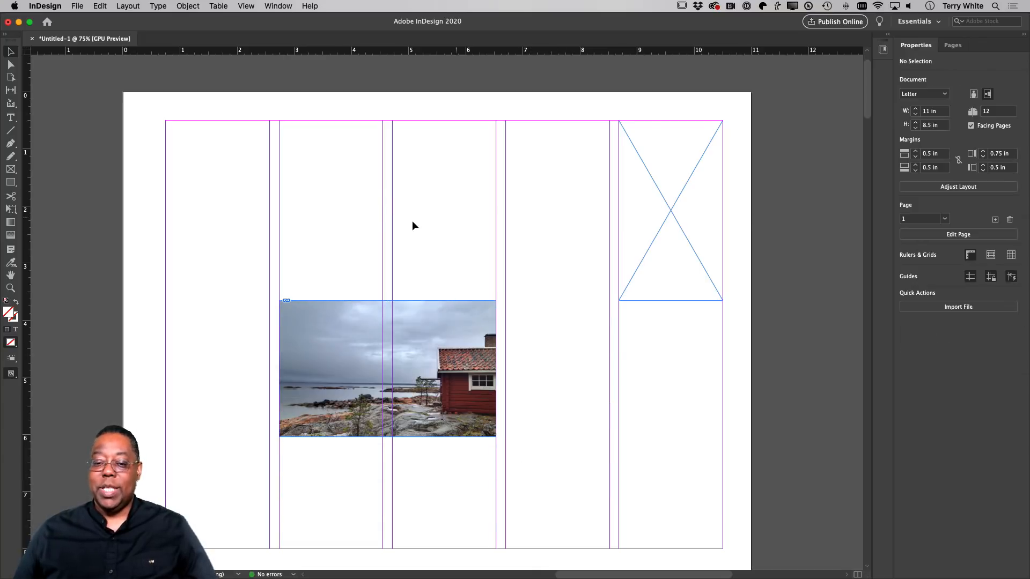
{"action": "left_click", "coordinate": [80, 7]}
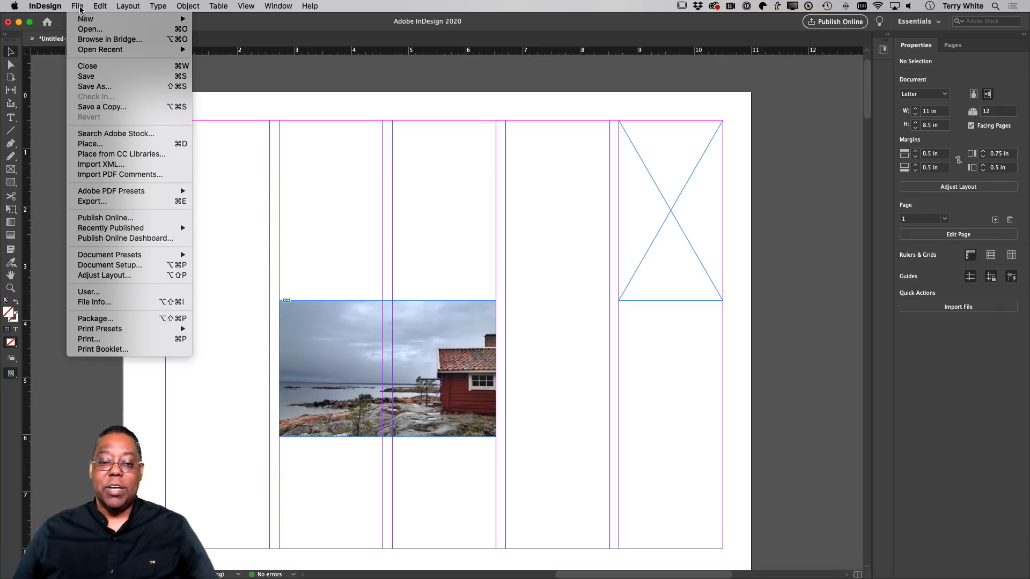
{"action": "left_click", "coordinate": [91, 144]}
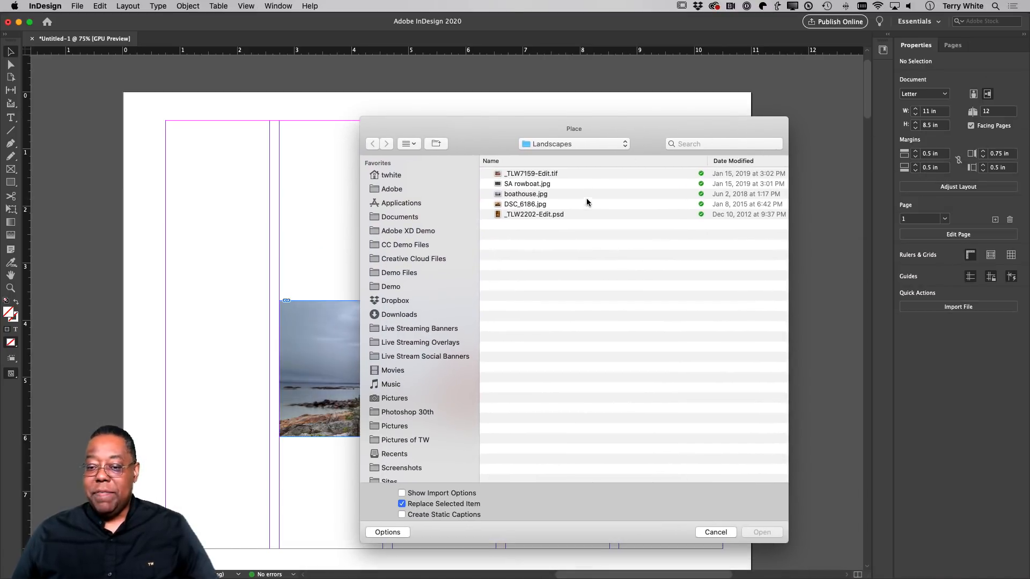
{"action": "left_click", "coordinate": [515, 185]}
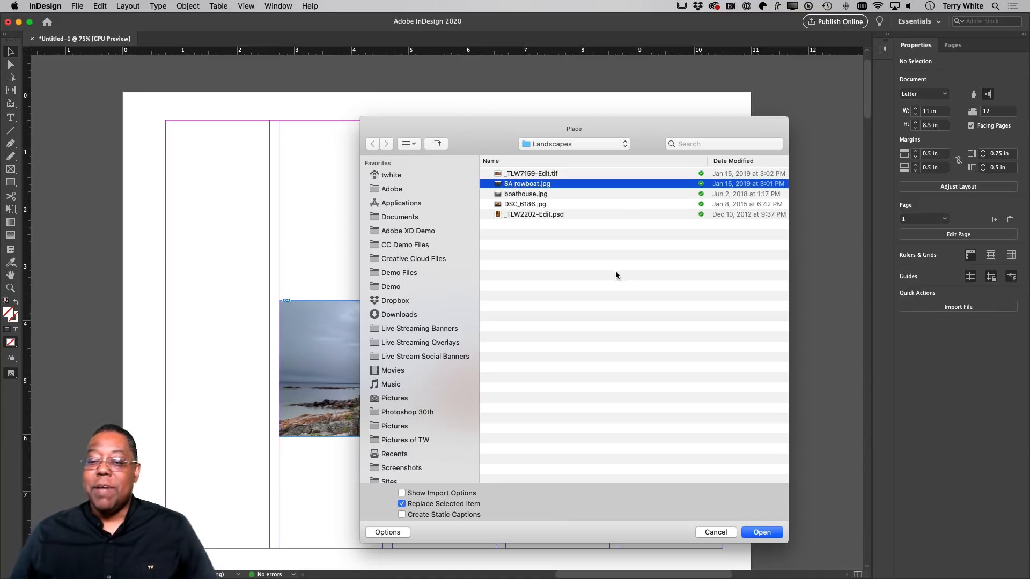
{"action": "left_click", "coordinate": [751, 531]}
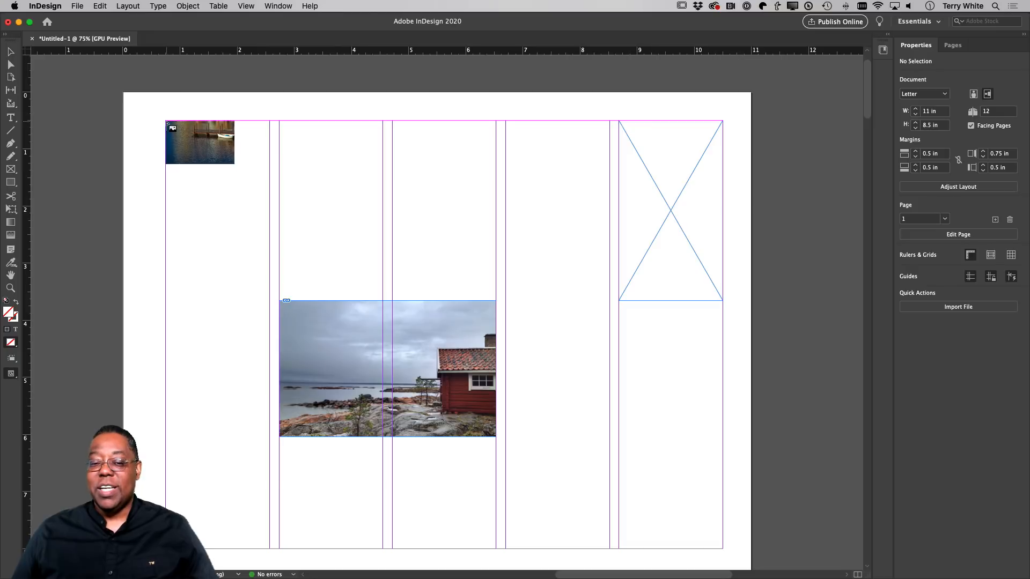
{"action": "left_click", "coordinate": [167, 122]}
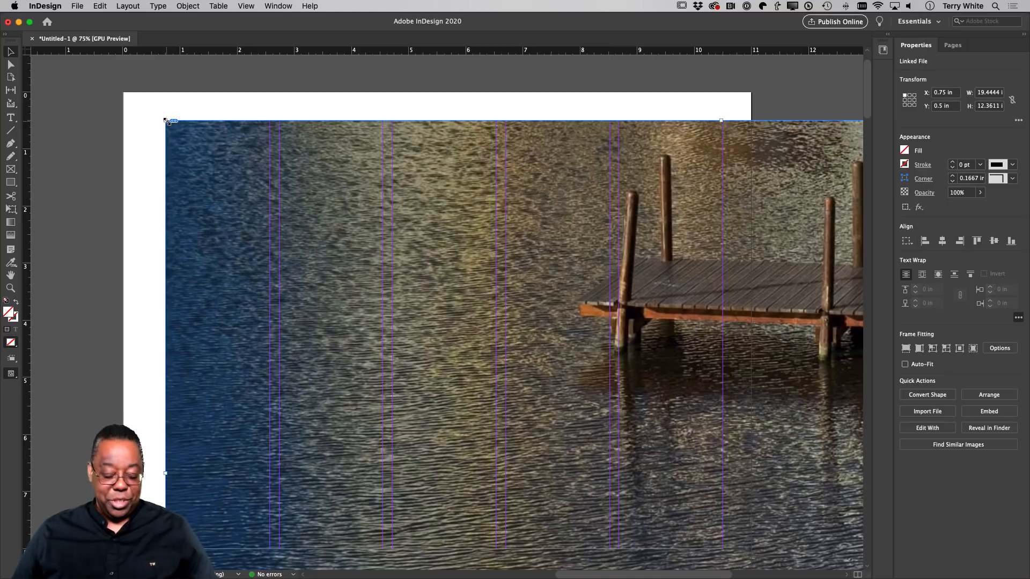
{"action": "key", "text": "super+z"}
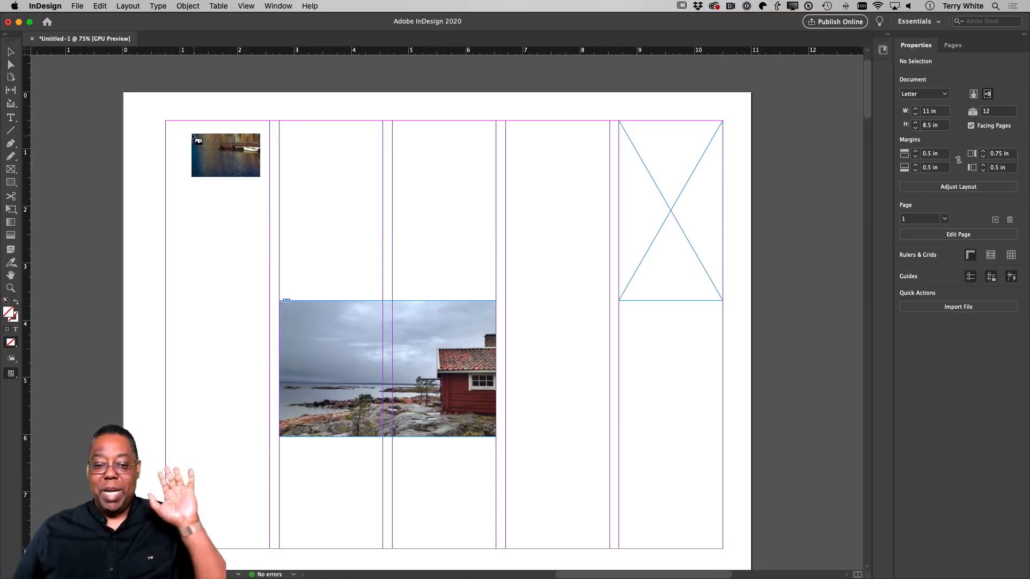
{"action": "left_click_drag", "start_coordinate": [165, 122], "coordinate": [383, 257]}
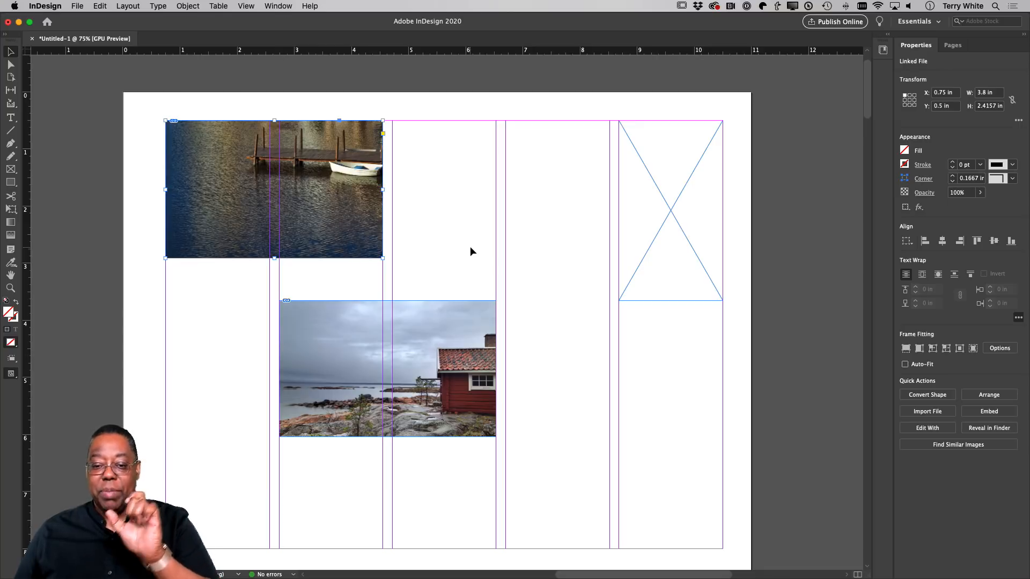
Move the rowboat photo over the second and third columns, and the empty frame to the bottom margin of the first column.
{"action": "left_click", "coordinate": [460, 232]}
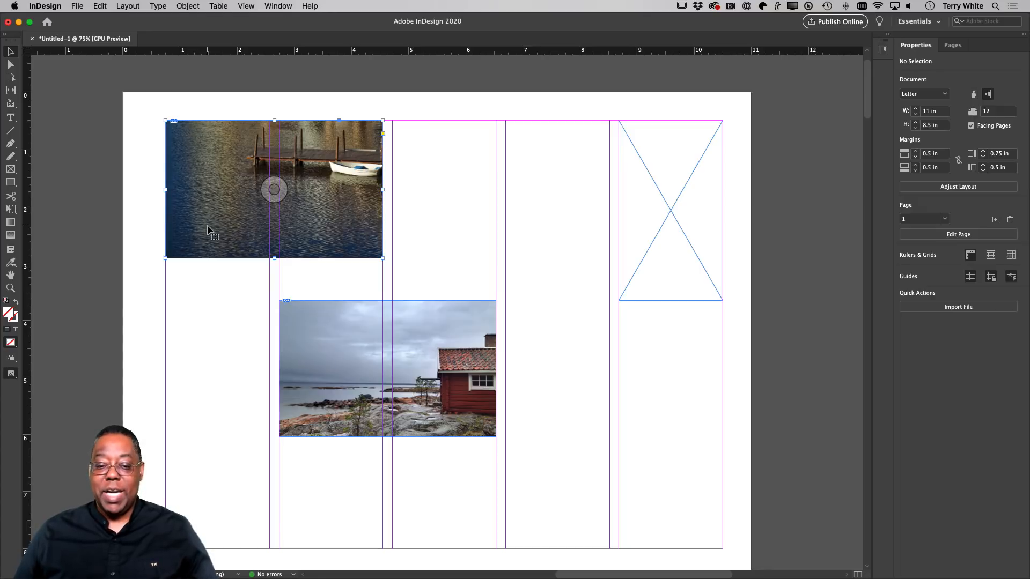
{"action": "left_click_drag", "start_coordinate": [209, 231], "coordinate": [345, 218]}
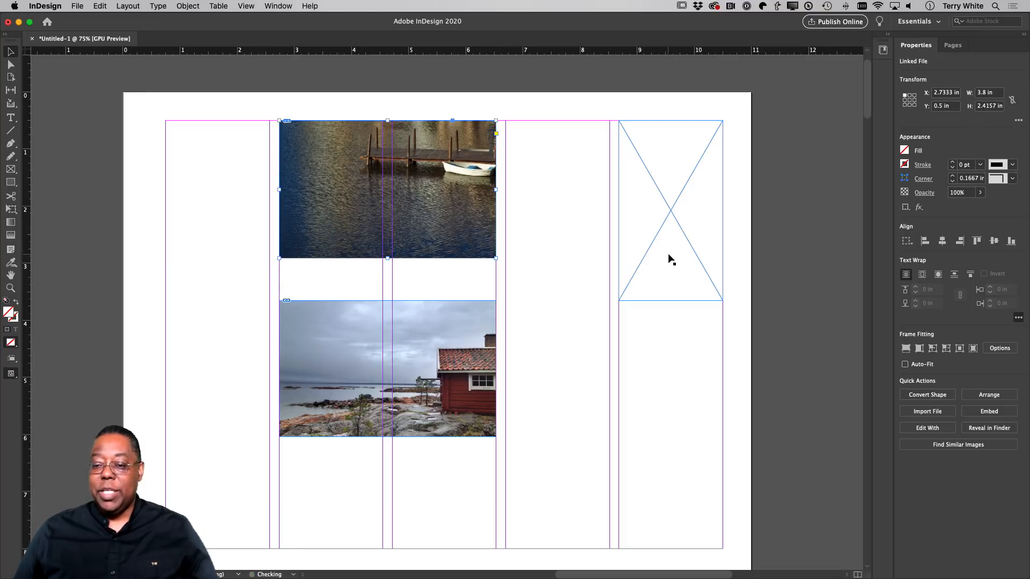
{"action": "left_click_drag", "start_coordinate": [669, 260], "coordinate": [217, 507]}
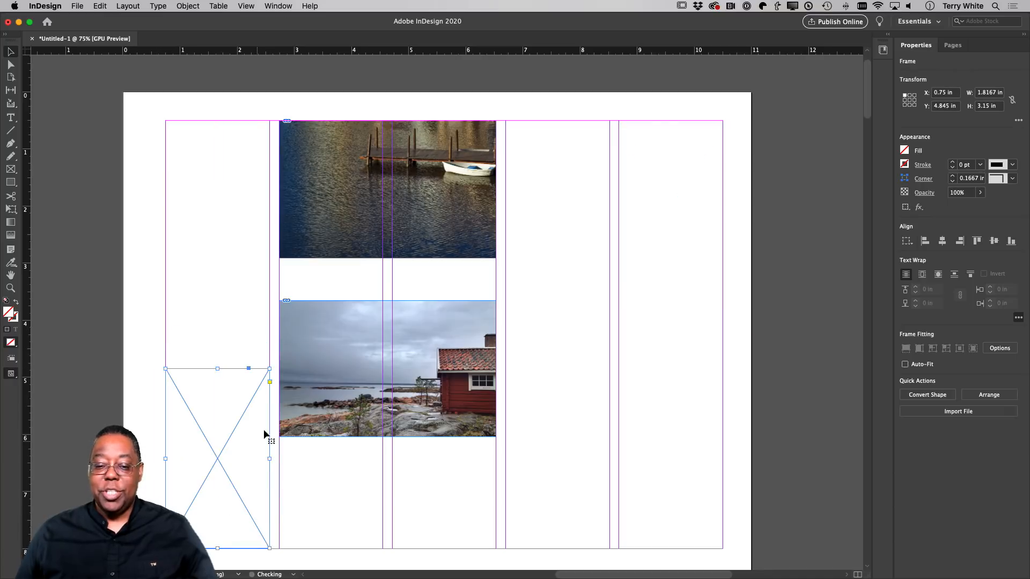
Try shifting the rowboat image up about 0.73 in inside its frame with the Direct Selection tool.
{"action": "left_click", "coordinate": [11, 65]}
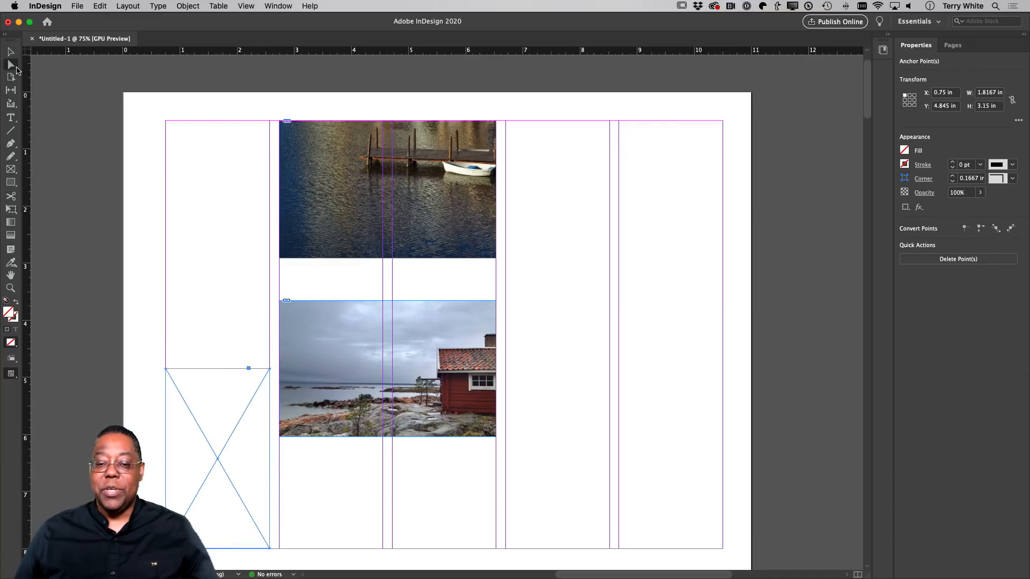
{"action": "left_click", "coordinate": [295, 203]}
{"action": "left_click_drag", "start_coordinate": [295, 202], "coordinate": [292, 166]}
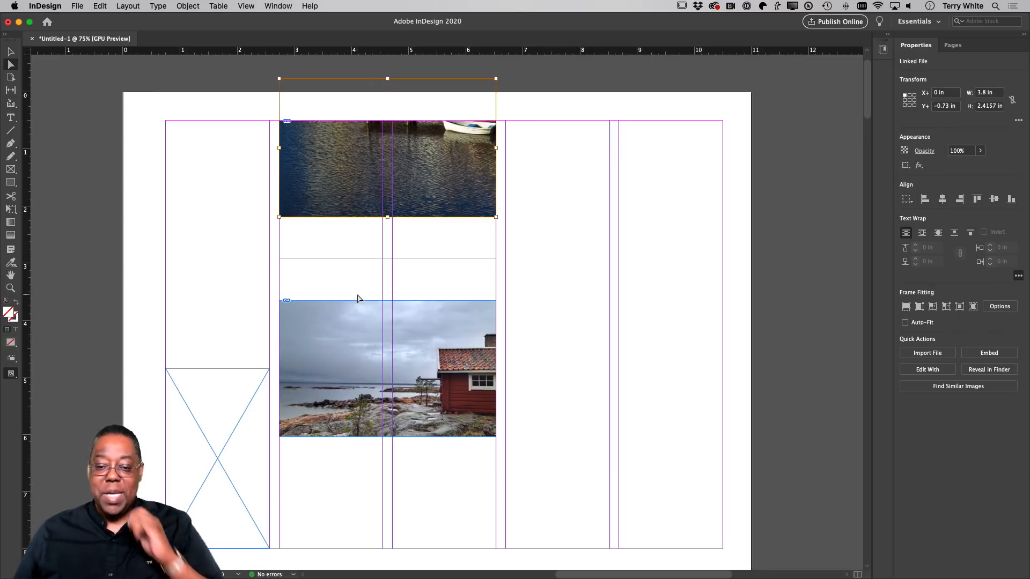
{"action": "key", "text": "super+z"}
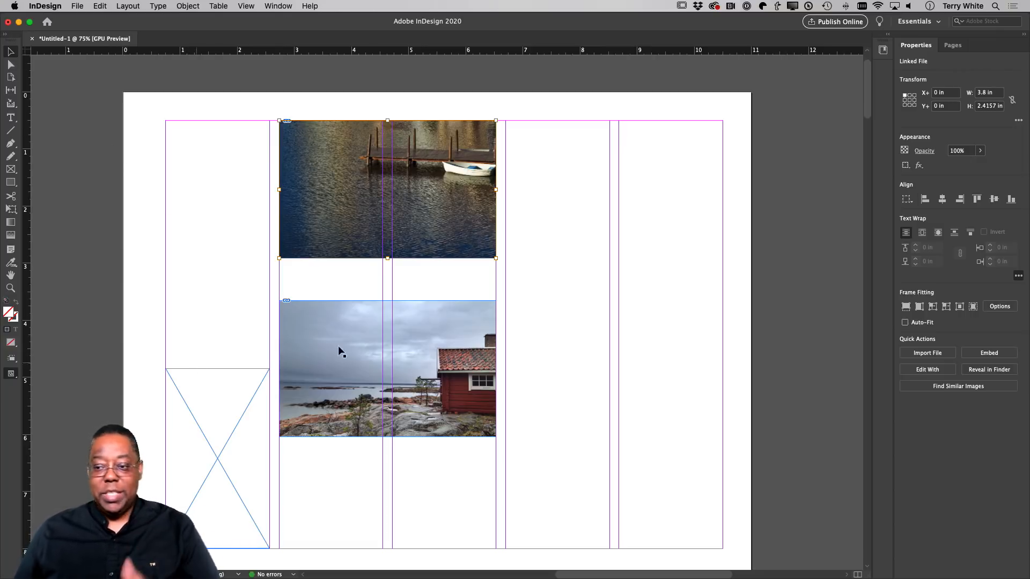
Place the red squirrel graphic from the Adobe Live 2020 library in the fifth column at the top margin, about 1.82 by 1.21 in.
{"action": "left_click", "coordinate": [883, 50]}
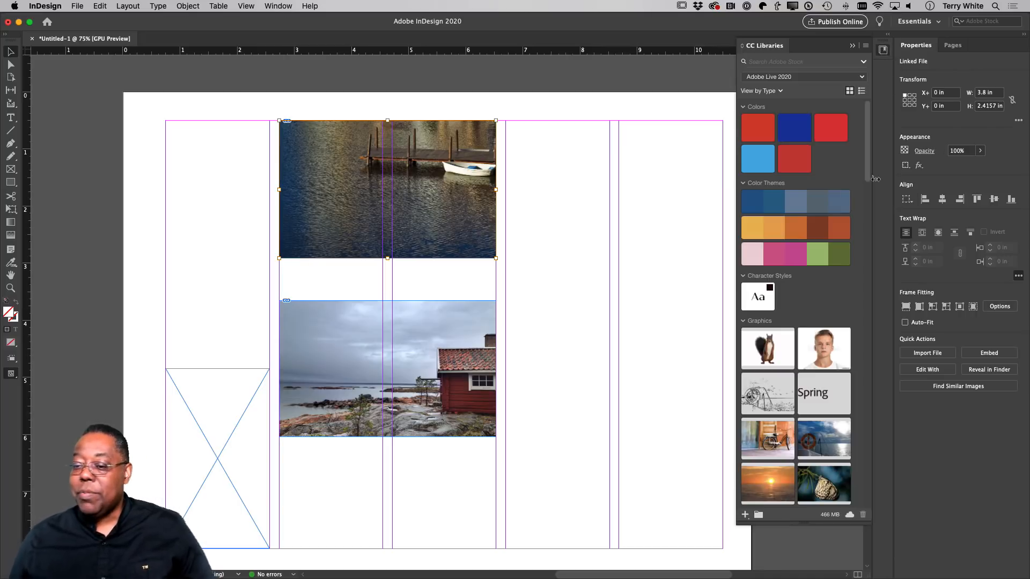
{"action": "scroll", "coordinate": [826, 344], "scroll_direction": "down", "scroll_amount": 6}
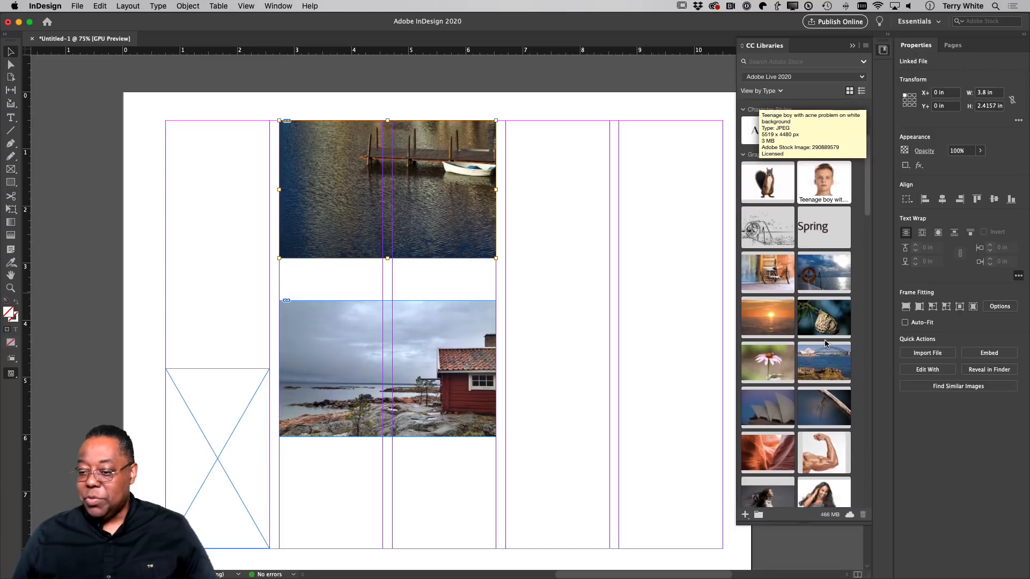
{"action": "scroll", "coordinate": [791, 237], "scroll_direction": "up", "scroll_amount": 3}
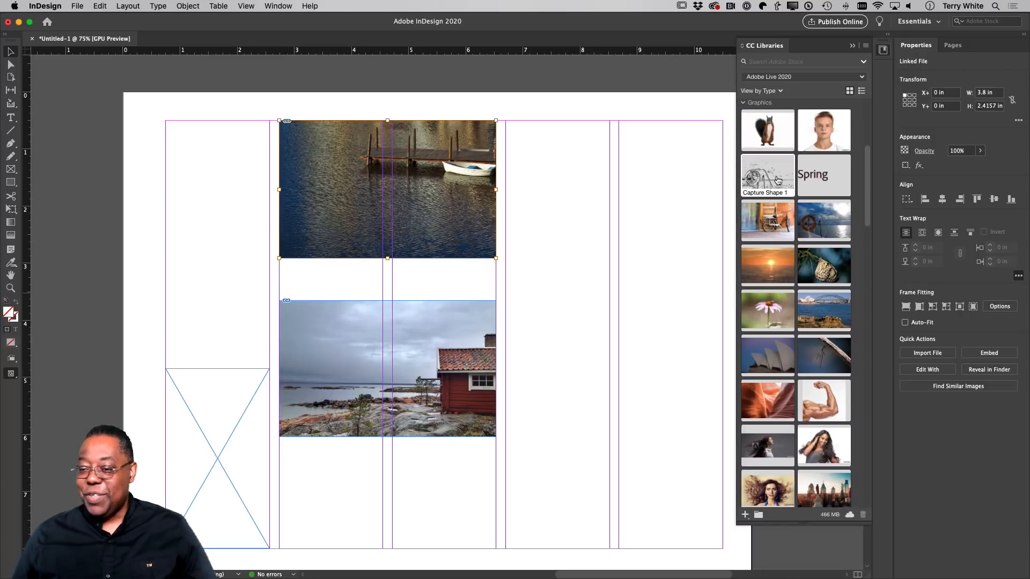
{"action": "left_click_drag", "start_coordinate": [770, 129], "coordinate": [678, 231]}
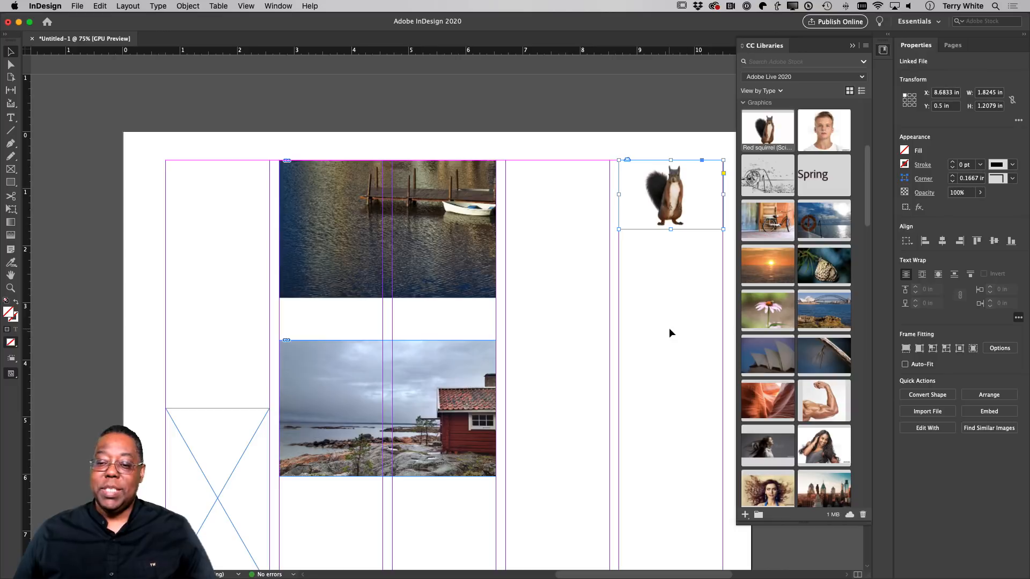